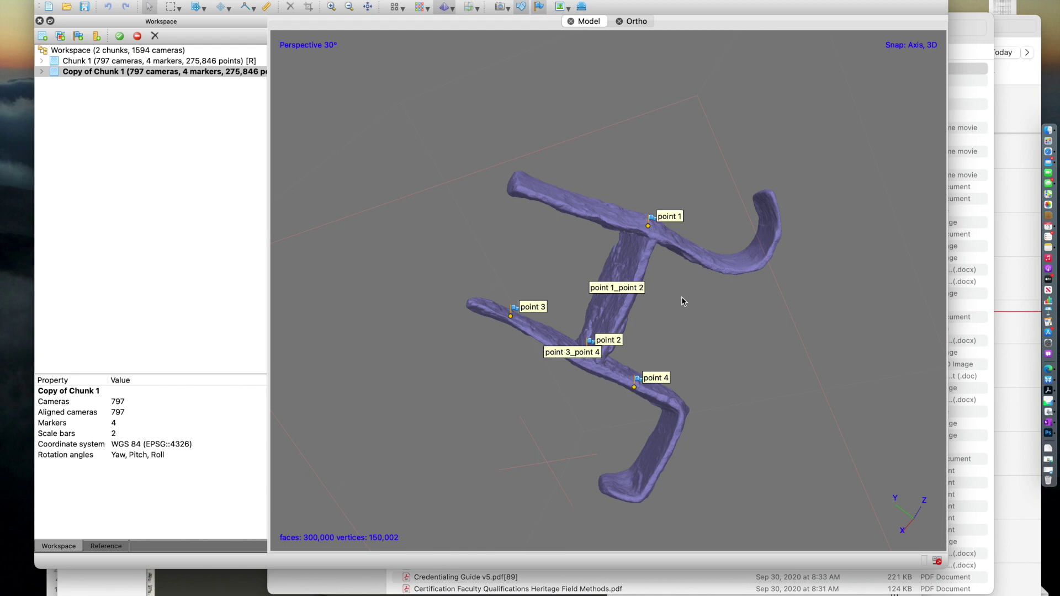
Orbit and zoom the current model to inspect its sides.
mouse_move(701, 295)
left_mouse_down()
mouse_move(496, 298)
mouse_move(449, 288)
left_mouse_up()
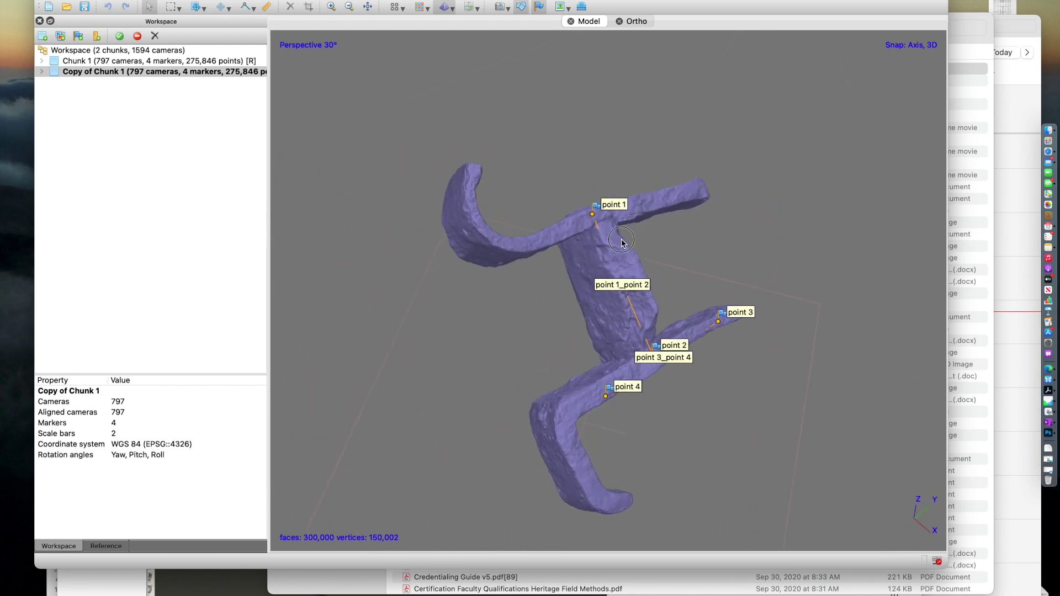
left_click_drag(620, 242, 580, 273)
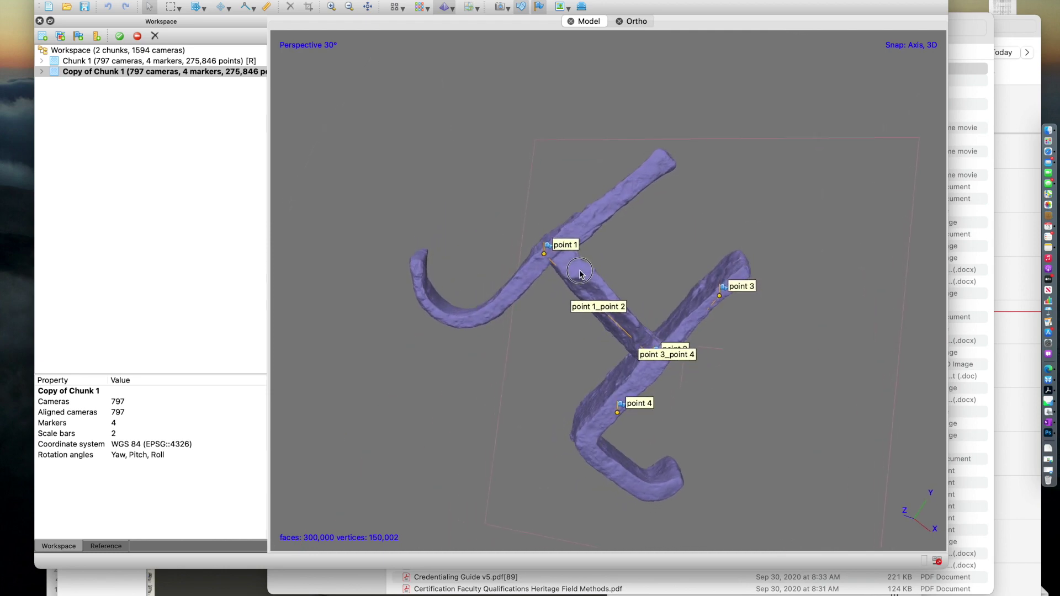
scroll(579, 274, "up", 5)
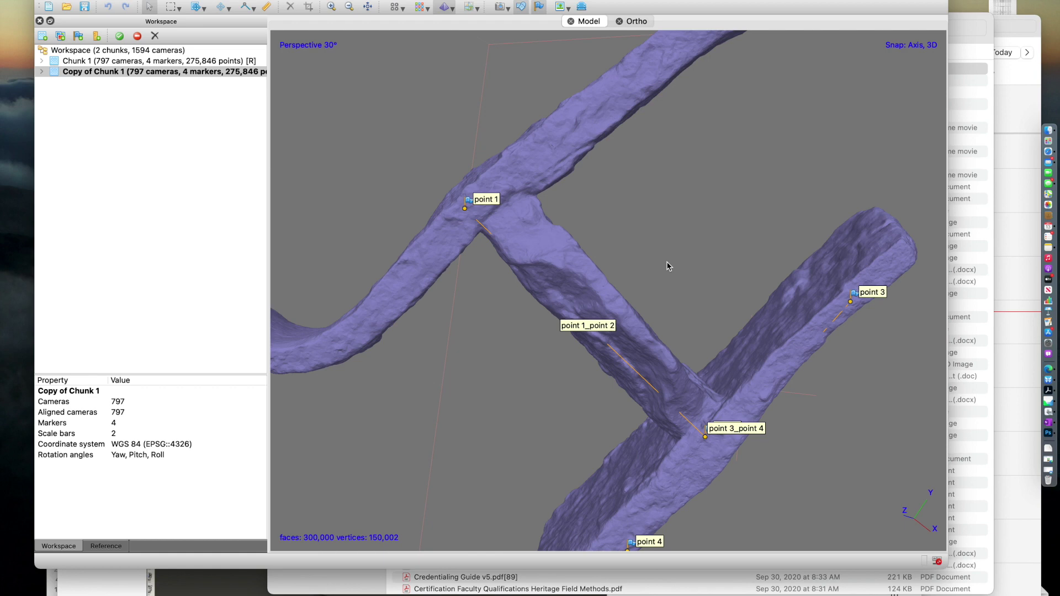
Launch Meshmixer from the Alfred launcher.
key("alt+space")
type("m")
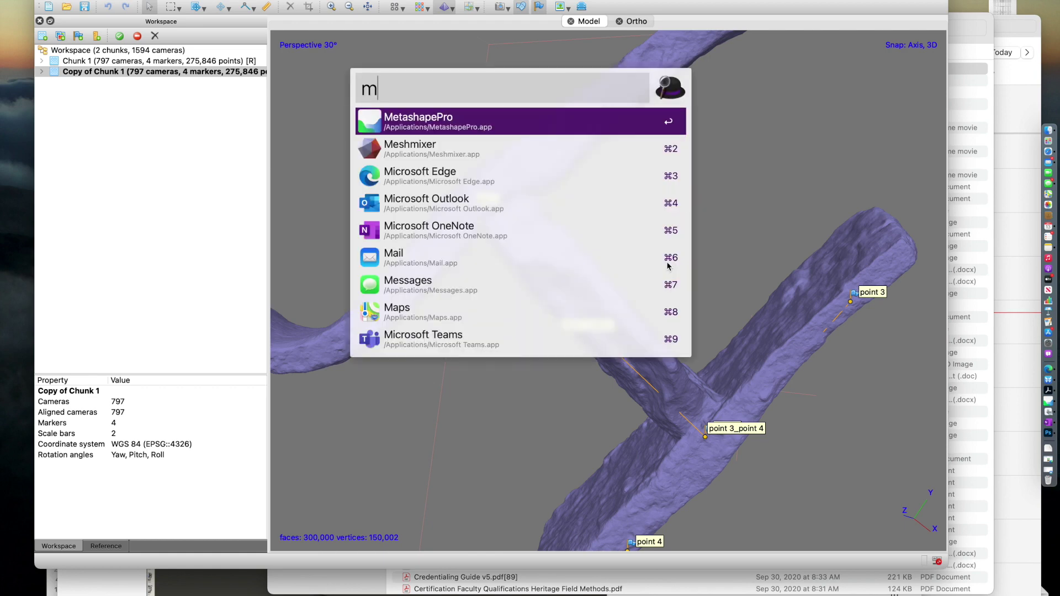
type("eshmixer")
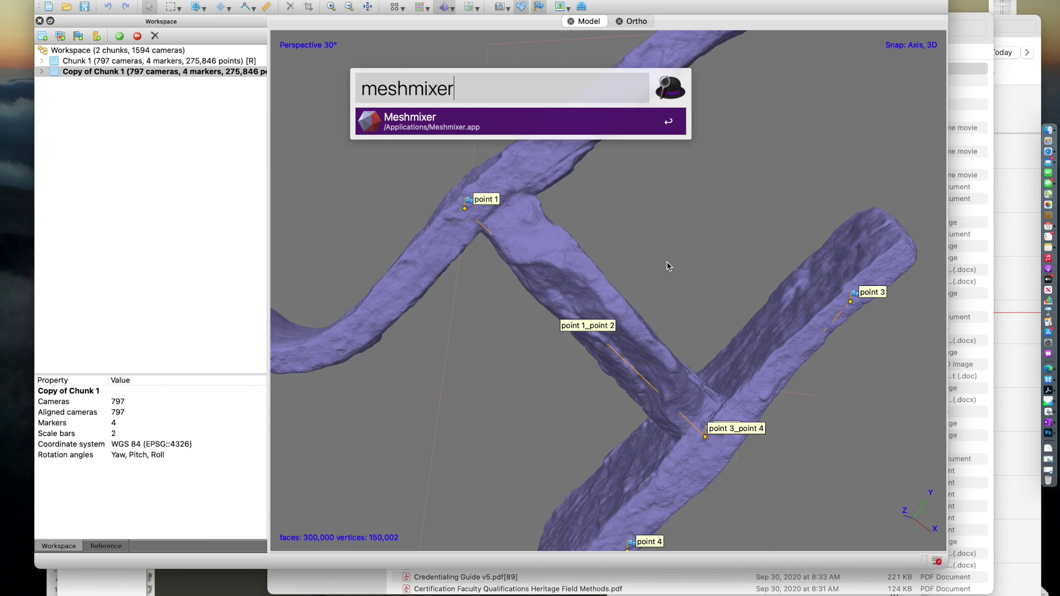
key("Return")
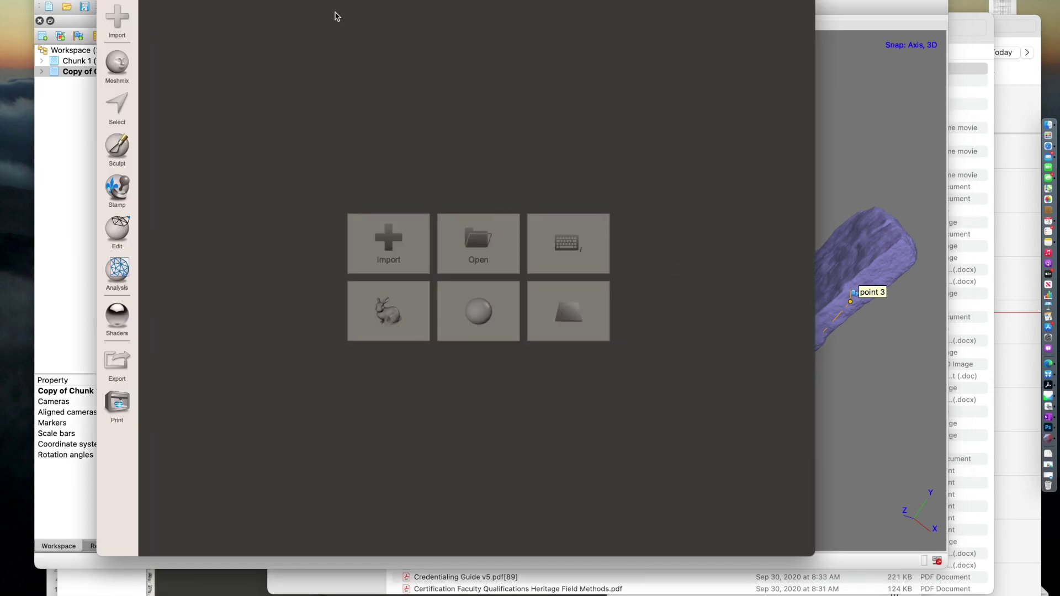
Import JHL Brand for Print.stl from the Desktop folder.
left_click(388, 243)
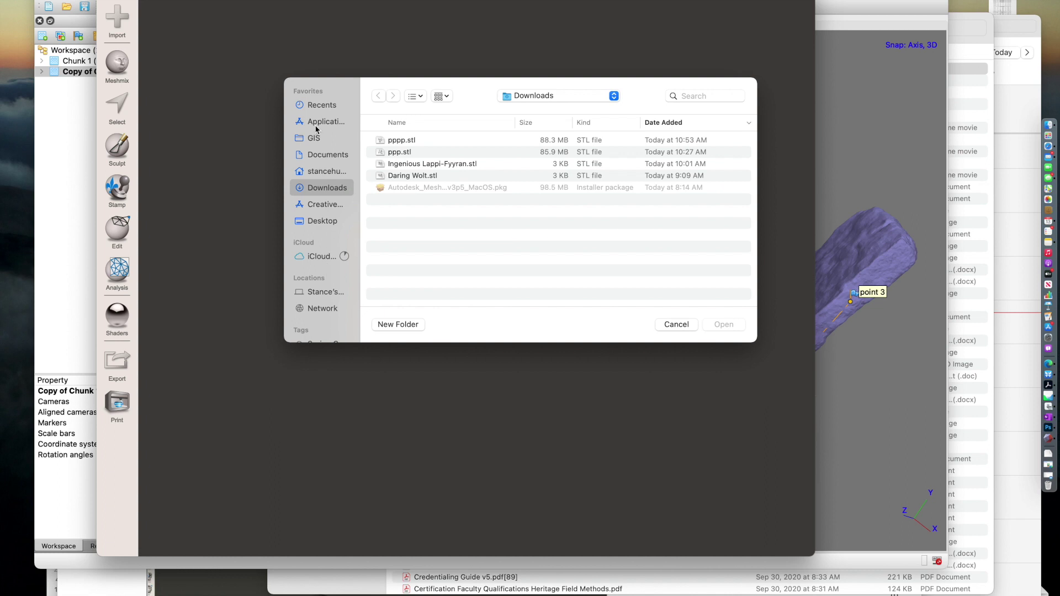
left_click(322, 220)
scroll(468, 244, "down", 2)
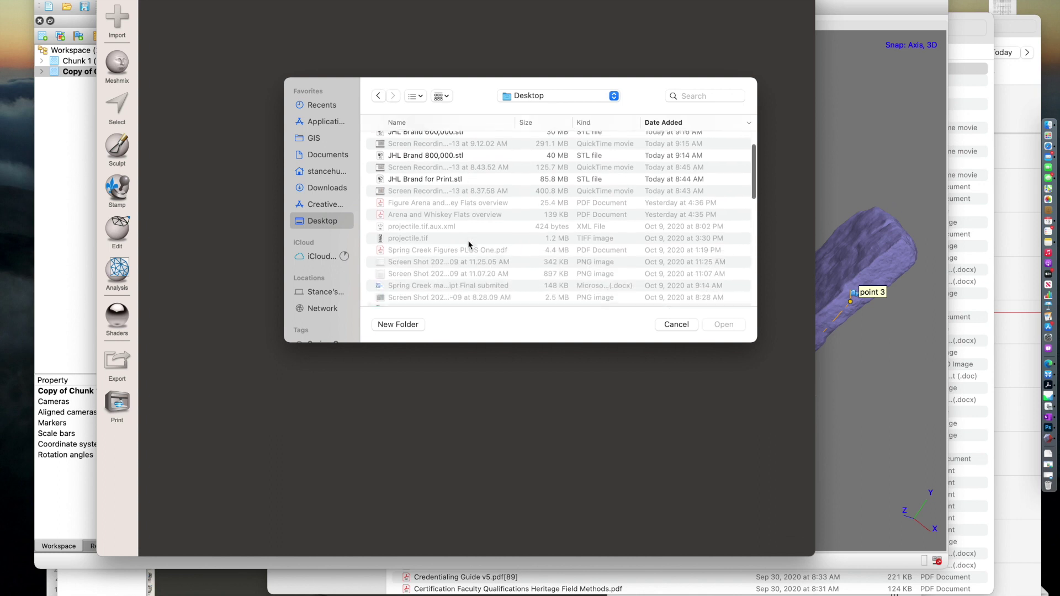
scroll(468, 244, "up", 1)
left_click(437, 194)
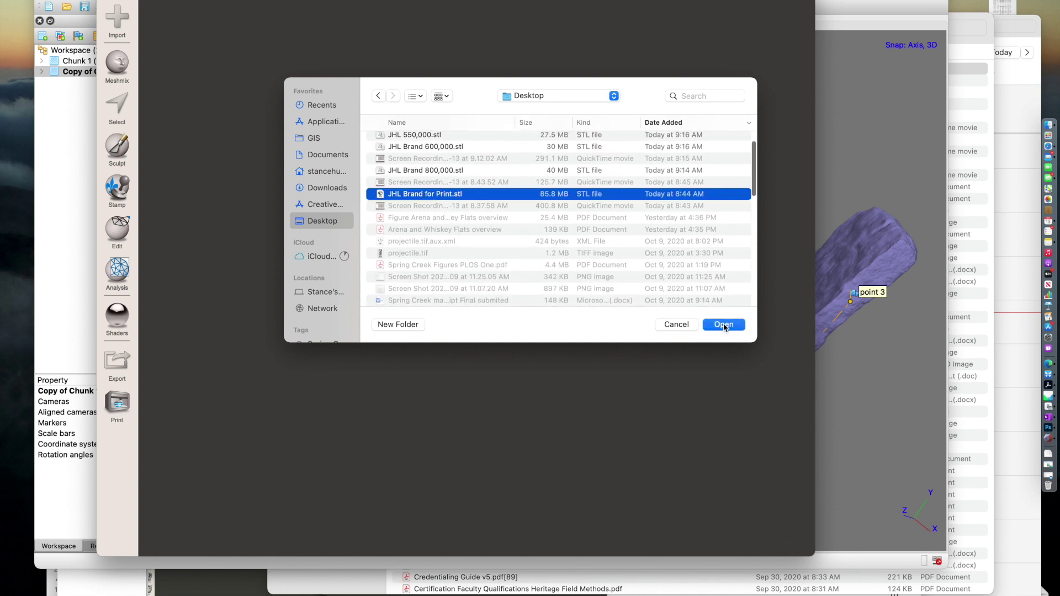
left_click(724, 324)
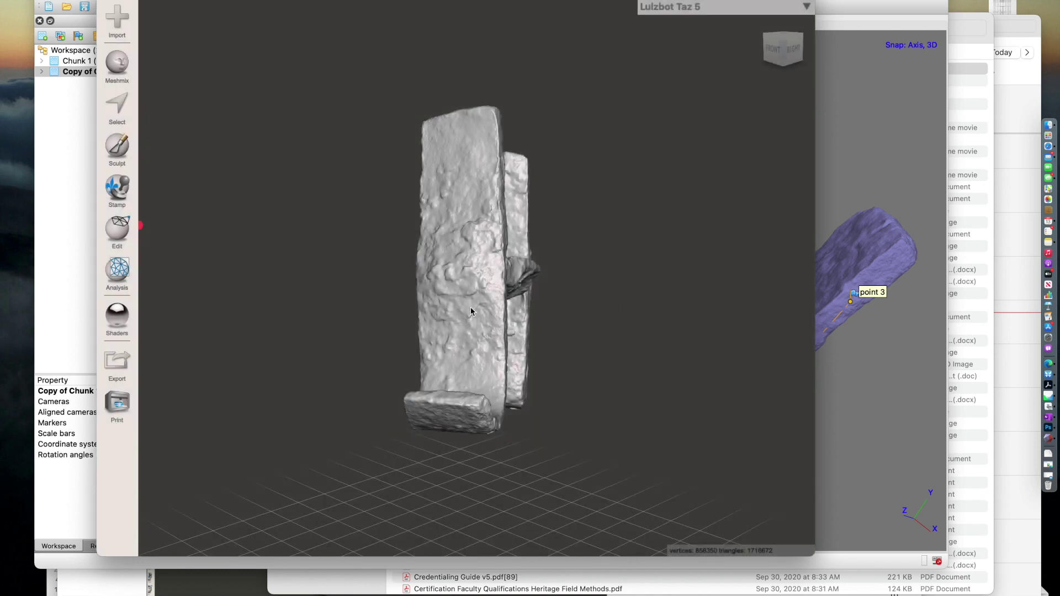
Orbit the view and use the view cube to face the JHL letters front-on.
right_click_drag(522, 314, 391, 284)
mouse_move(778, 46)
left_mouse_down()
mouse_move(756, 79)
mouse_move(777, 52)
left_mouse_up()
left_click(760, 26)
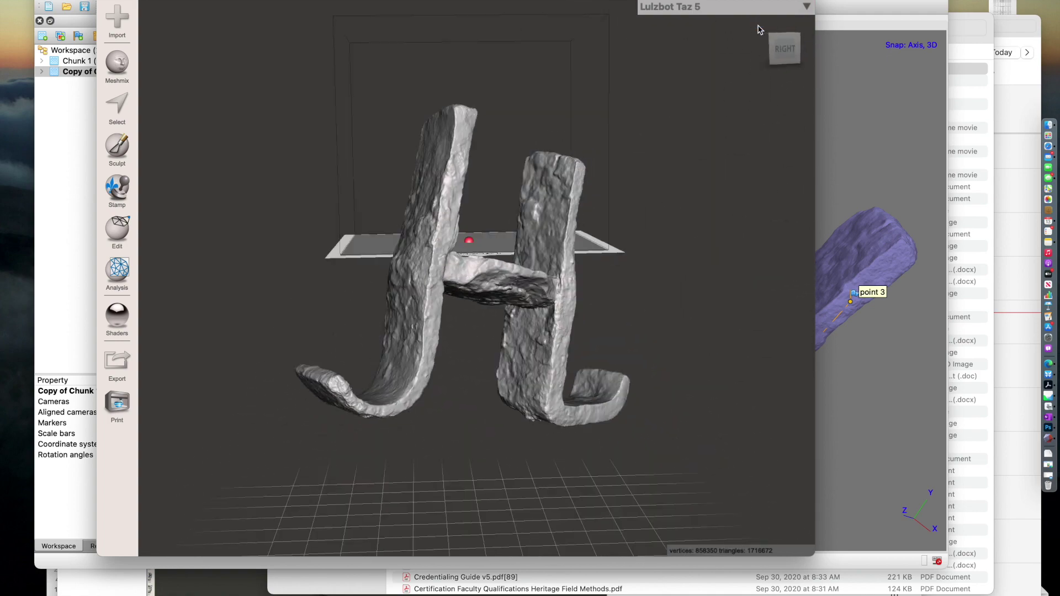
right_click_drag(496, 314, 348, 312)
right_click_drag(547, 256, 483, 256)
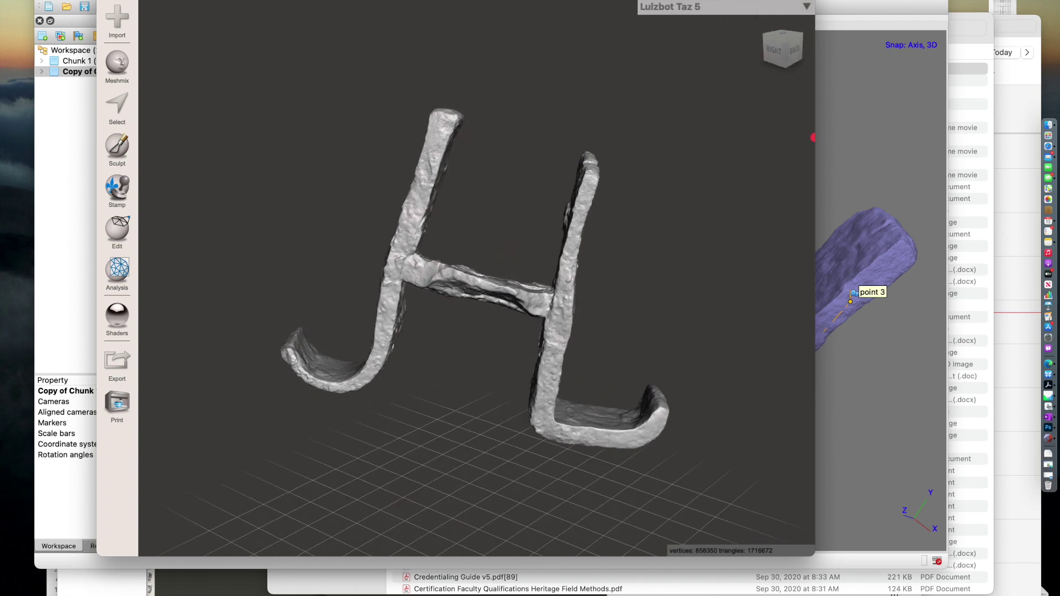
left_click(97, 1)
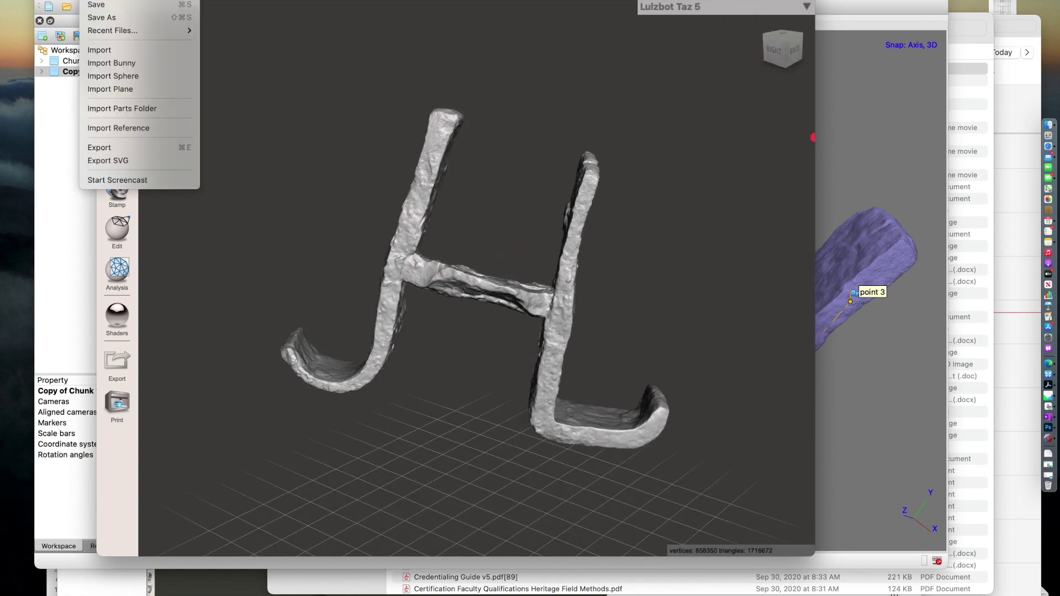
Append Ingenious Lappi-Fyyran.stl from Downloads and shift it near the brand.
left_click(111, 62)
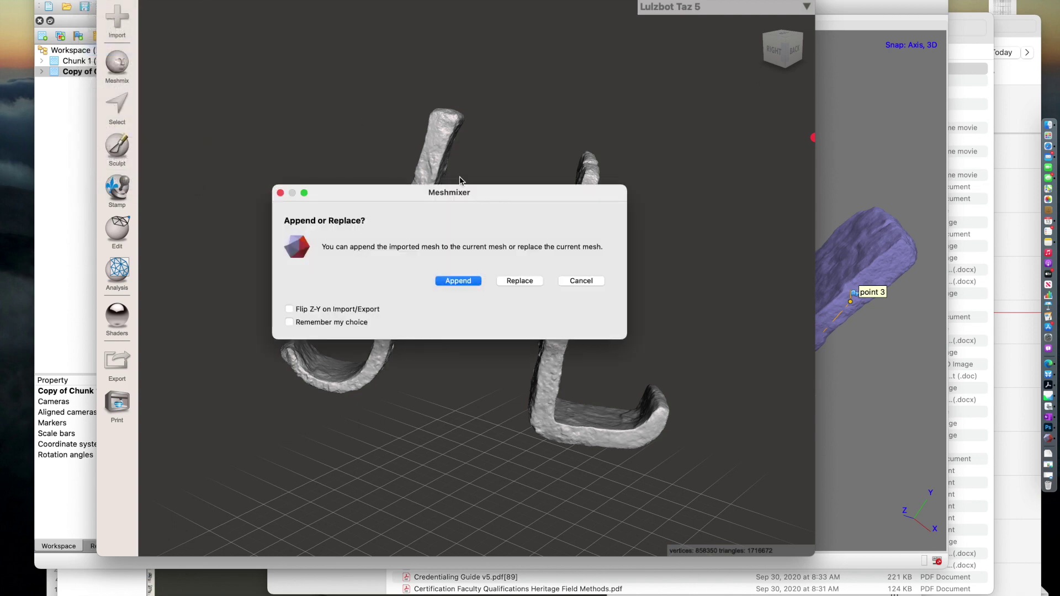
left_click(456, 281)
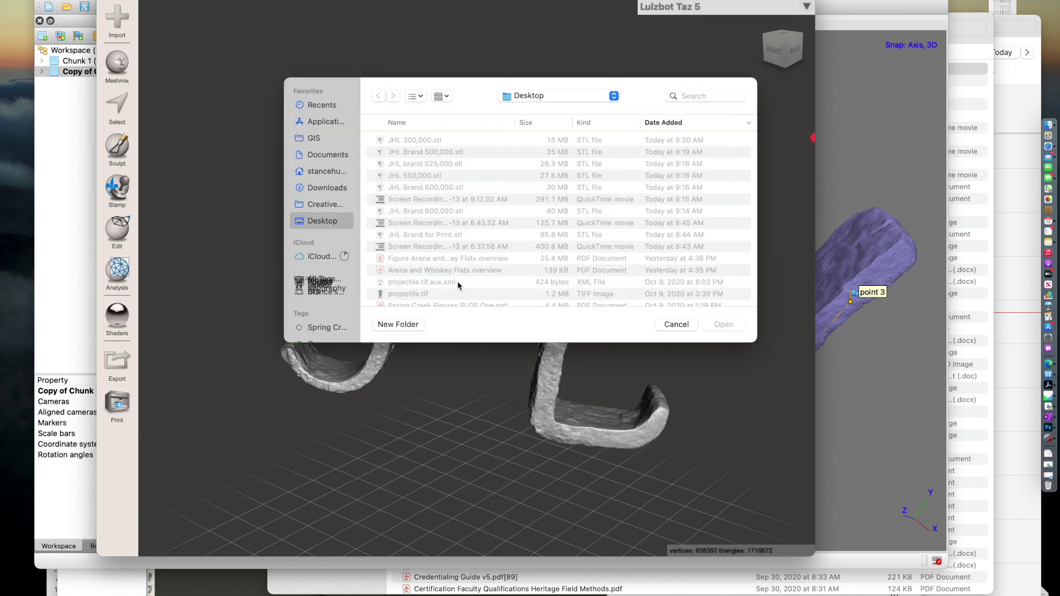
left_click(320, 190)
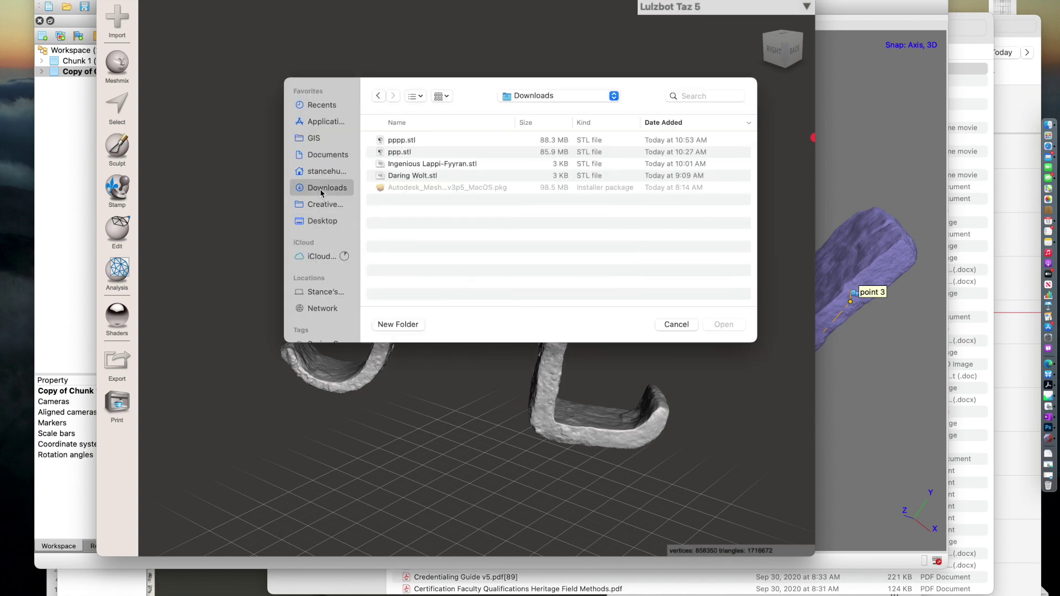
left_click(411, 164)
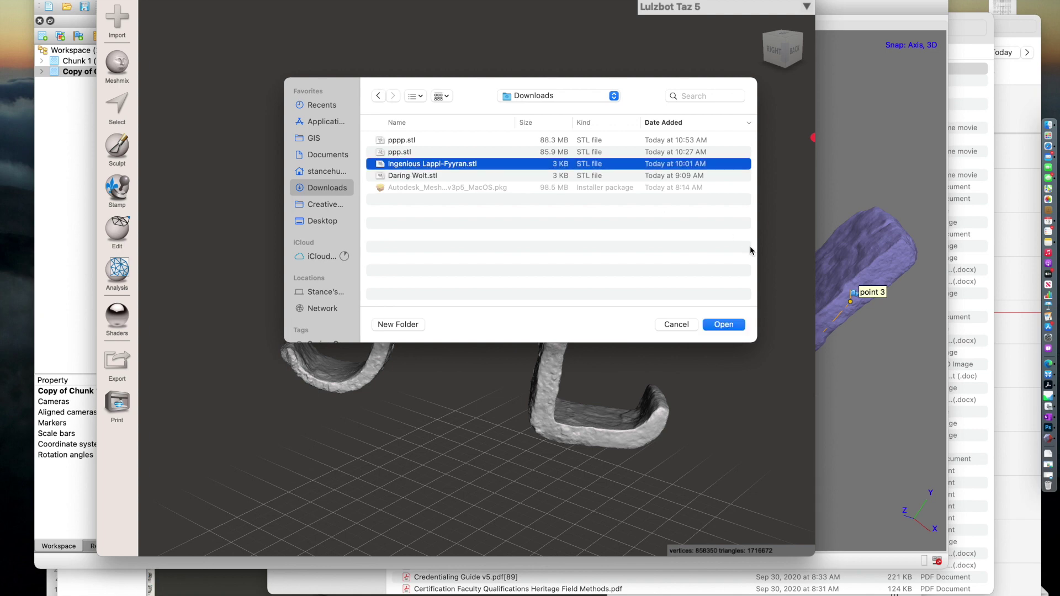
left_click(723, 325)
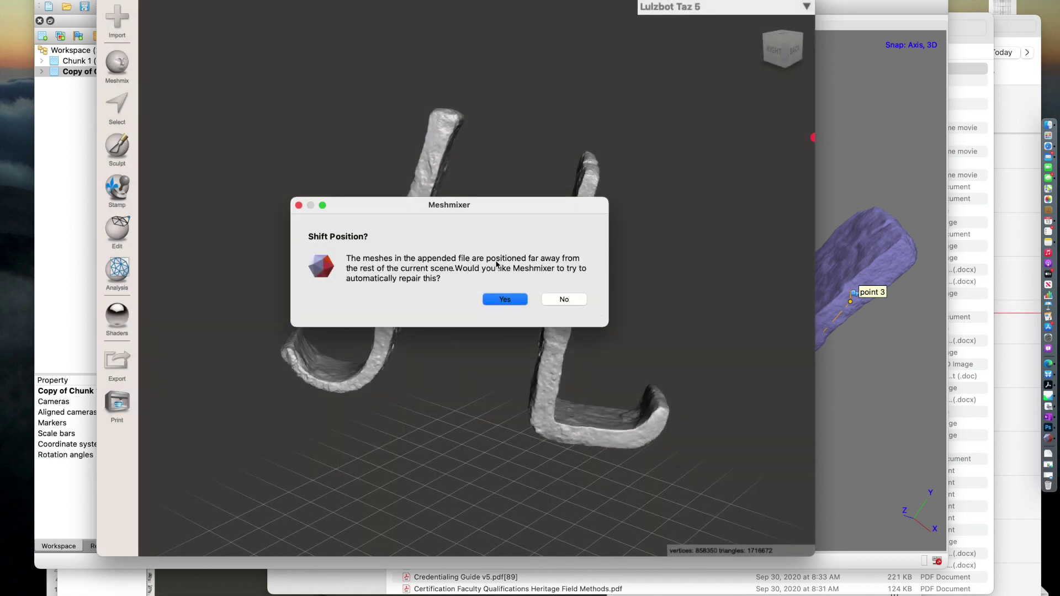
left_click(500, 302)
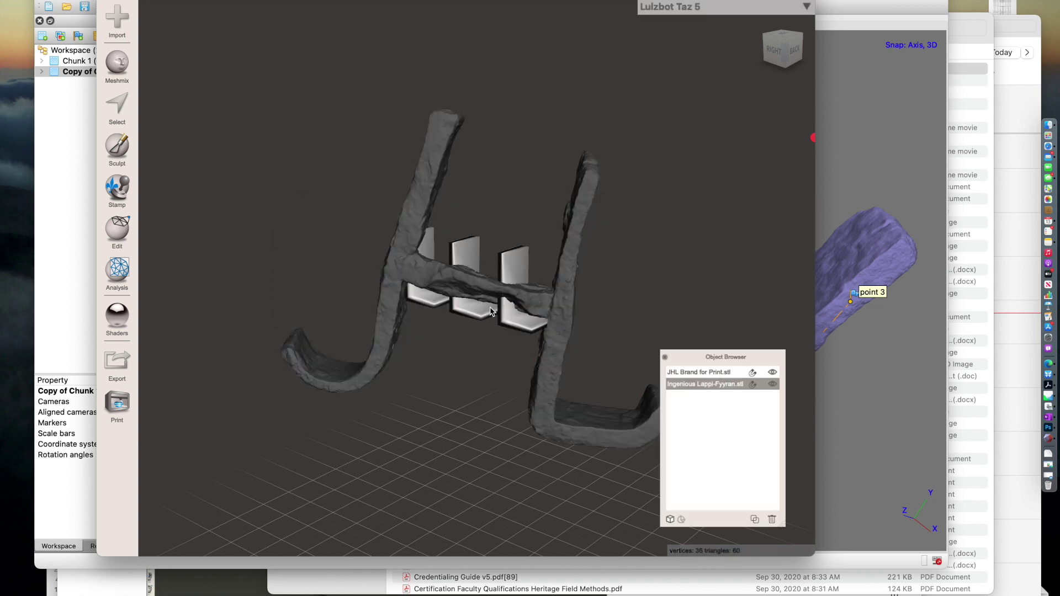
Select the Ingenious Lappi-Fyyran.stl mesh in the Objects Browser.
right_click_drag(445, 369, 445, 342)
left_click(706, 372)
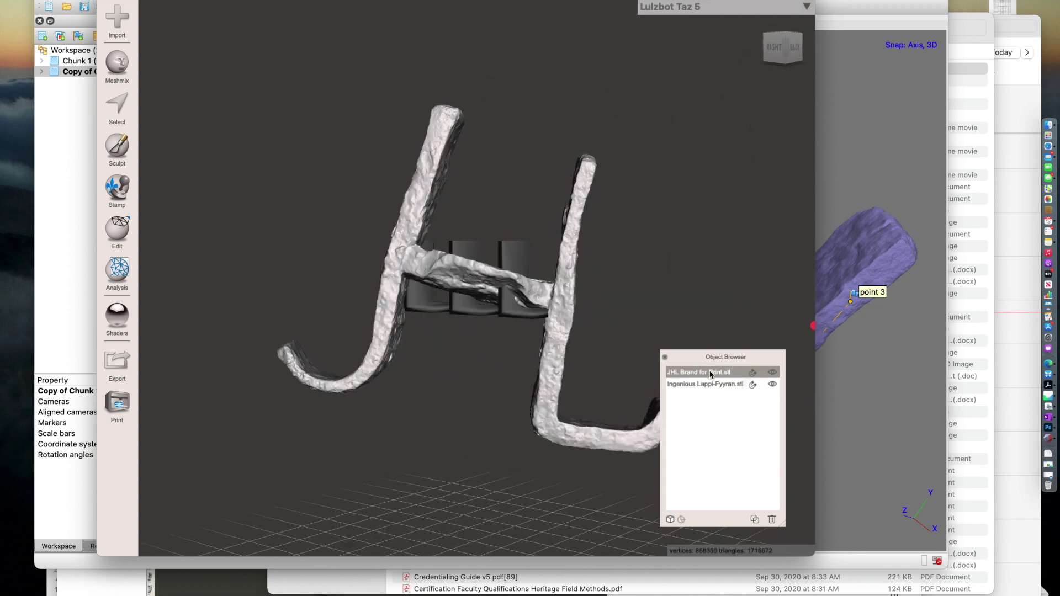
left_click(701, 386)
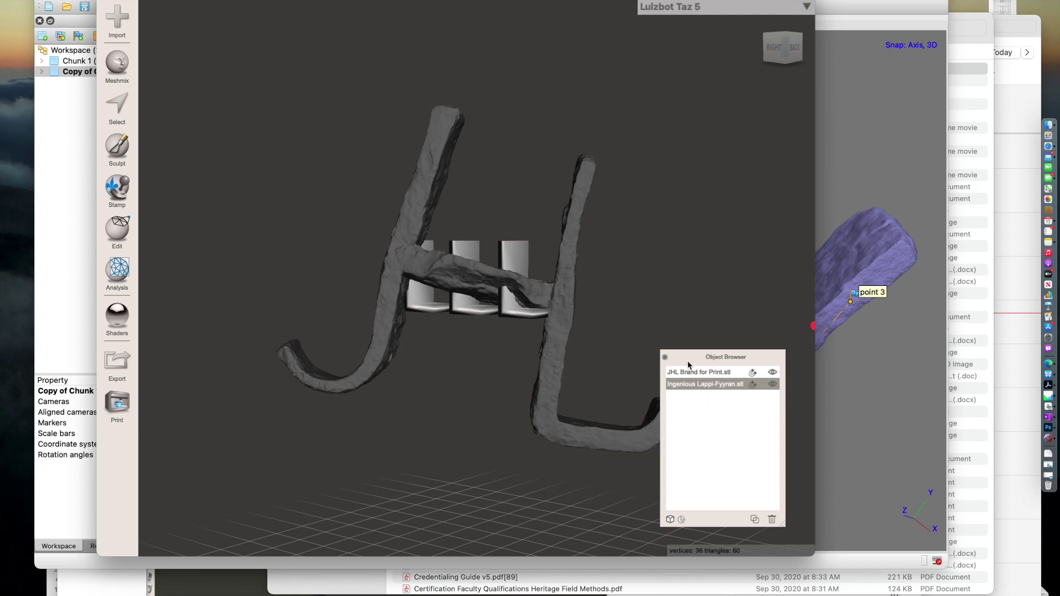
left_click(665, 358)
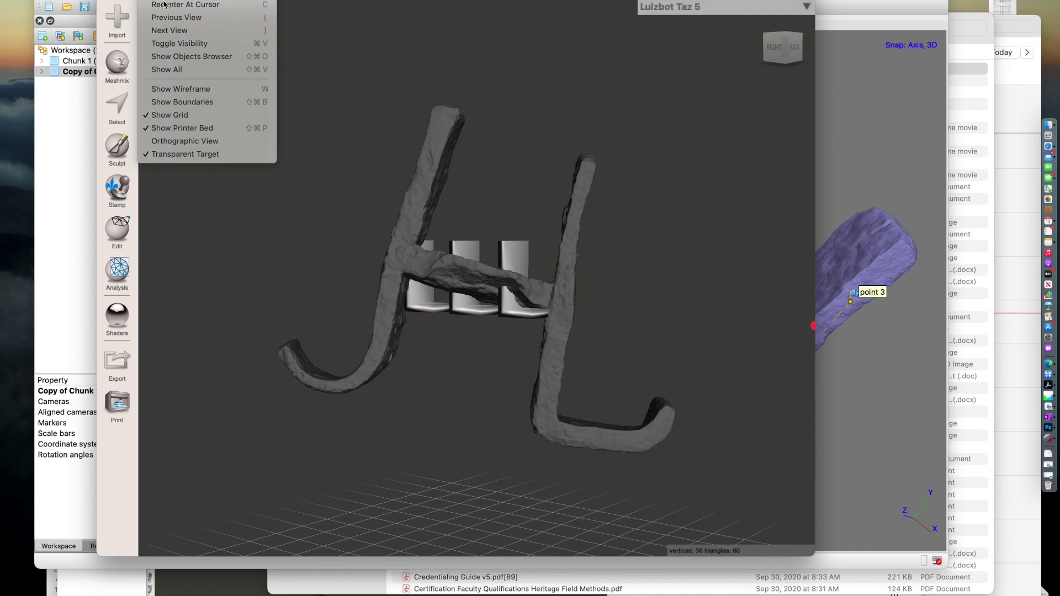
left_click(174, 57)
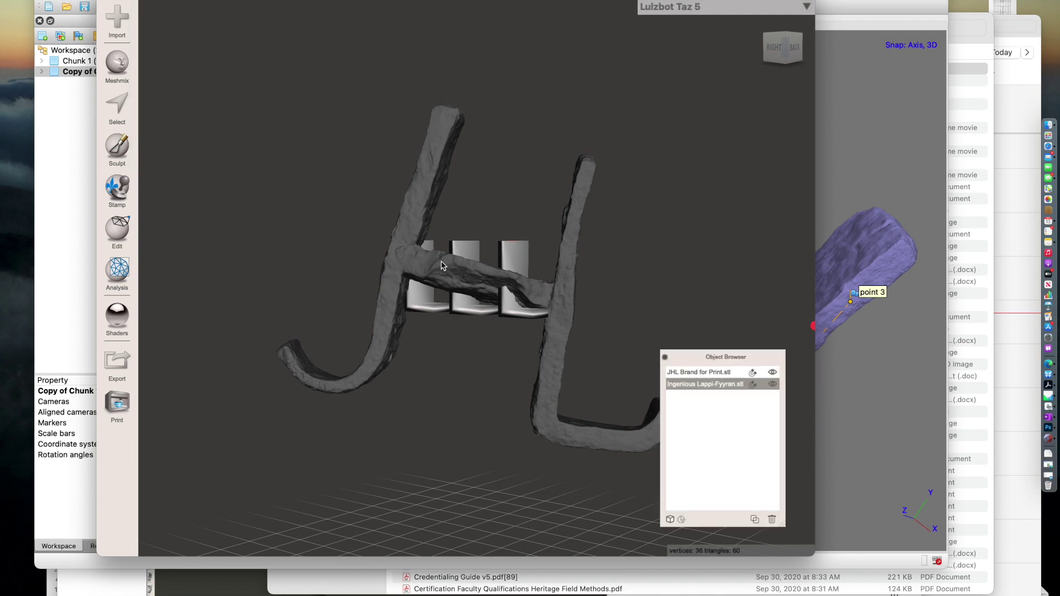
left_click(699, 372)
left_click(698, 385)
Apply Transform to the text mesh and shrink it vertically along Y.
left_click(118, 230)
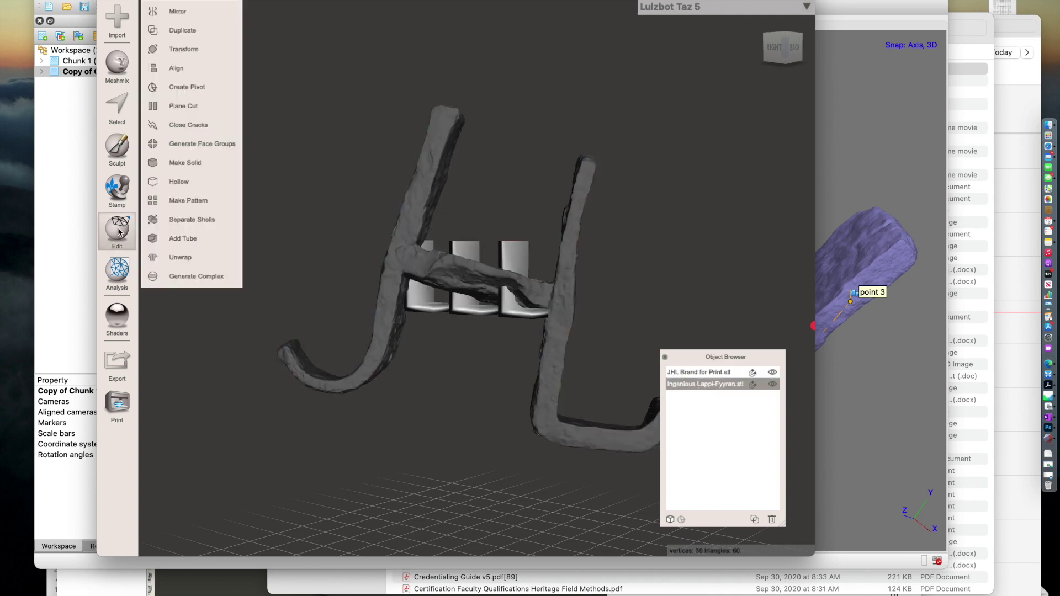
left_click(200, 47)
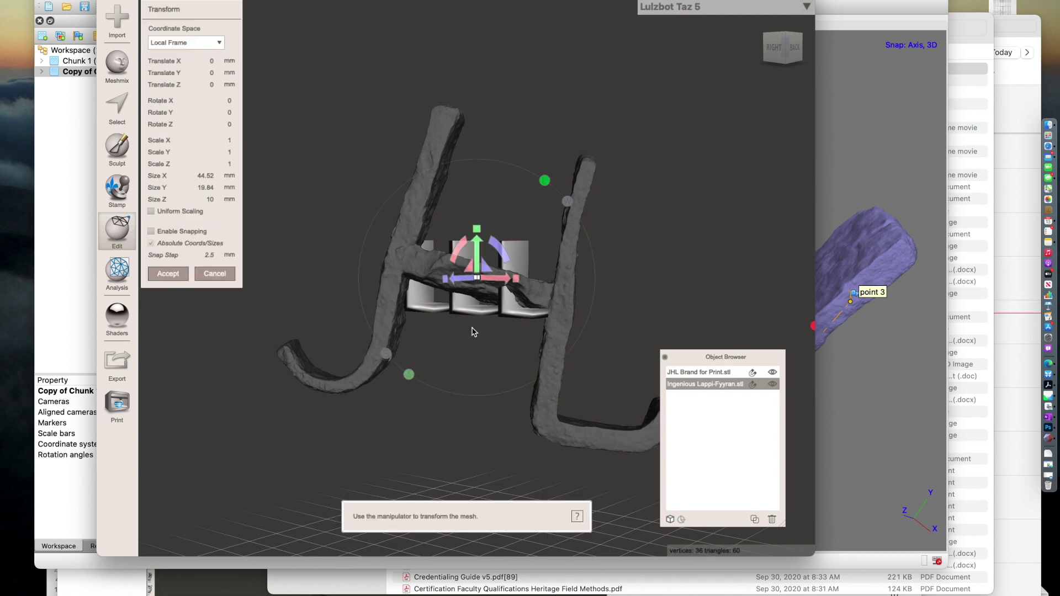
mouse_move(593, 382)
right_mouse_down()
mouse_move(482, 357)
mouse_move(482, 369)
mouse_move(581, 374)
right_mouse_up()
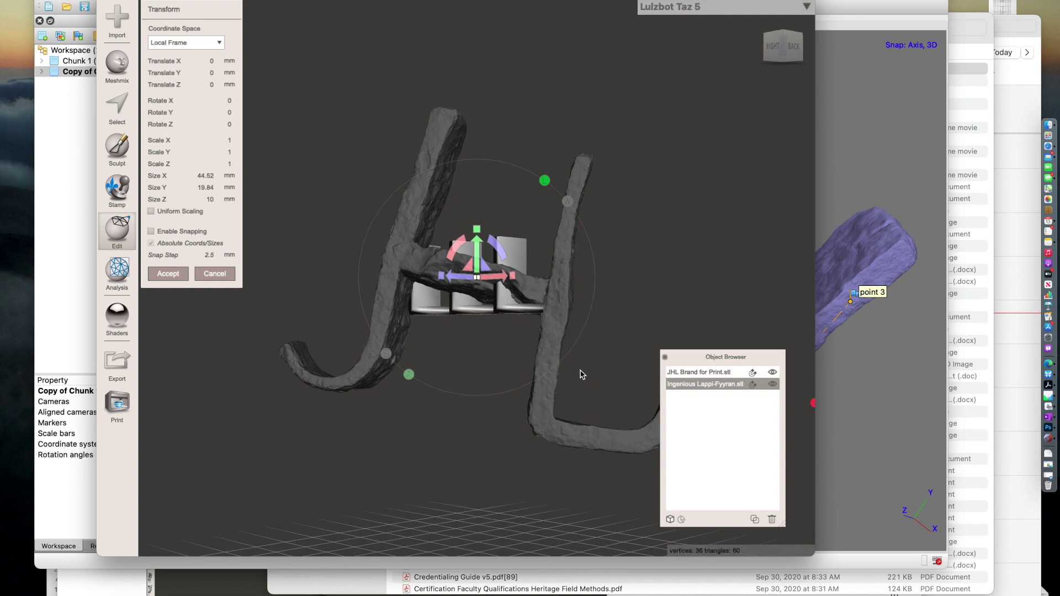
left_click_drag(476, 231, 481, 280)
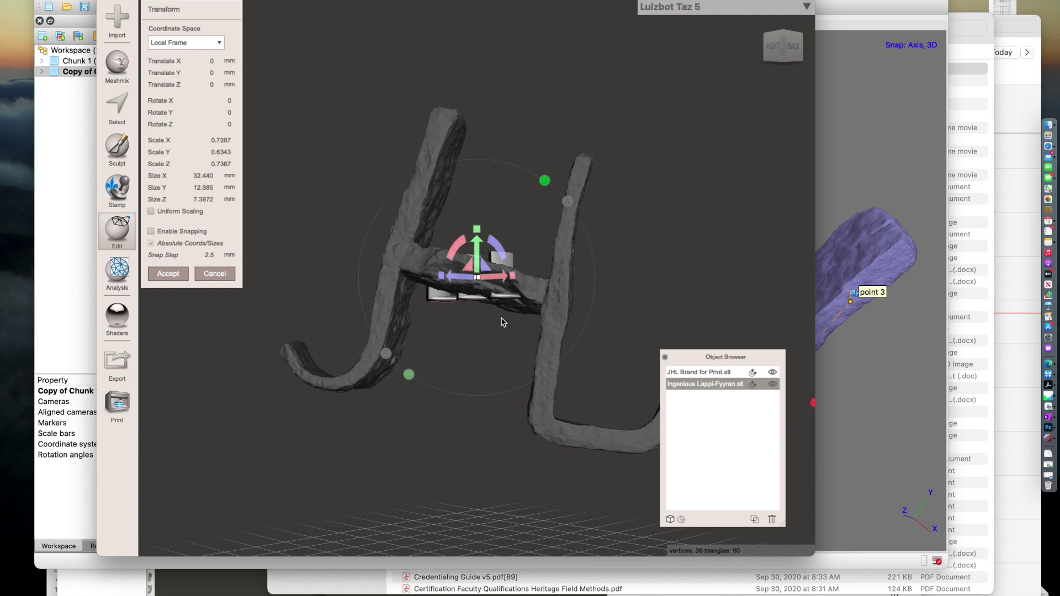
Move the text mesh to 9.4018 mm X, 20.187 mm Y and rotate it 80.464° about Z.
right_click_drag(539, 343, 556, 381)
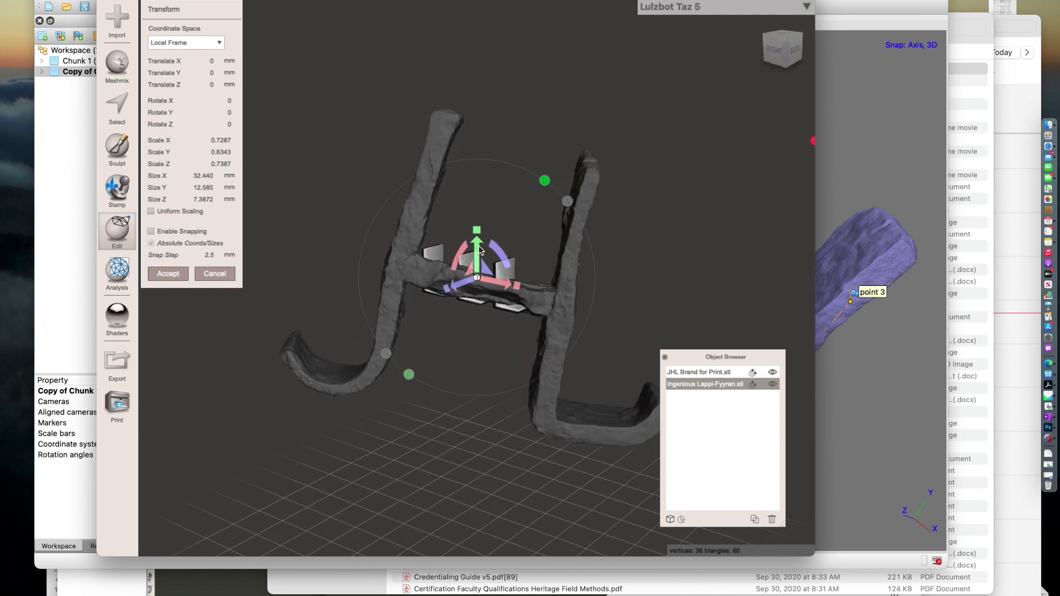
left_click_drag(478, 246, 477, 173)
left_click_drag(501, 209, 478, 150)
right_click_drag(612, 291, 653, 291)
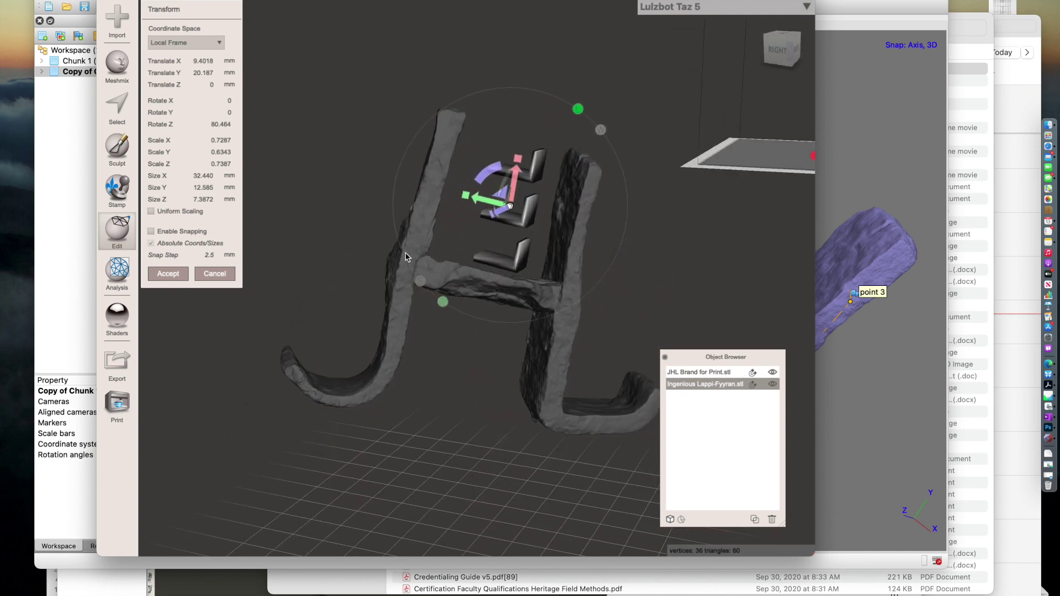
Scale the text mesh down in Y and narrow it to about 9.3 mm in X.
left_click_drag(467, 198, 509, 211)
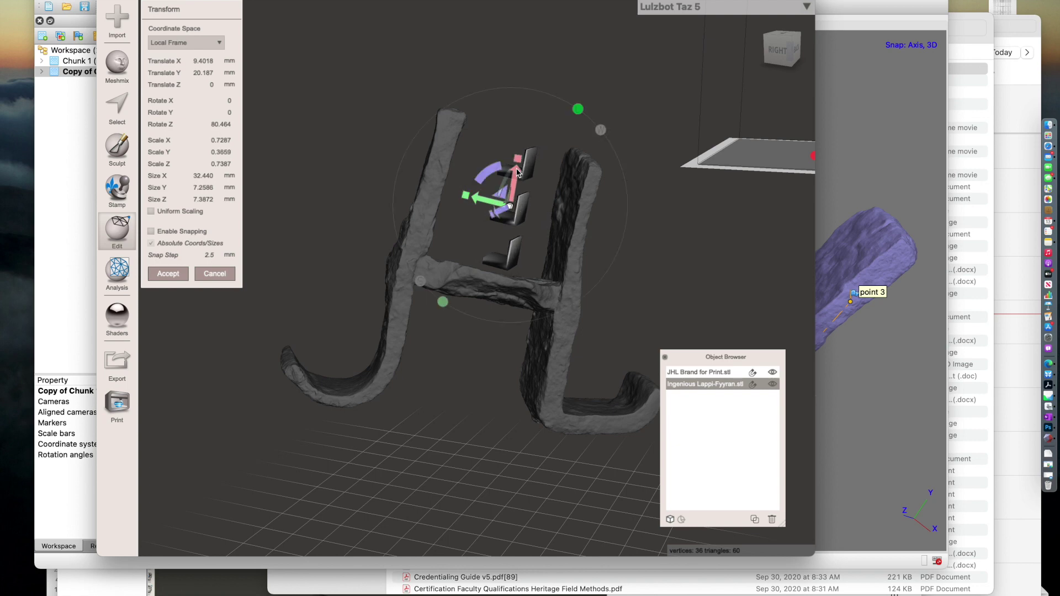
left_click_drag(517, 164, 503, 236)
left_click_drag(466, 202, 484, 202)
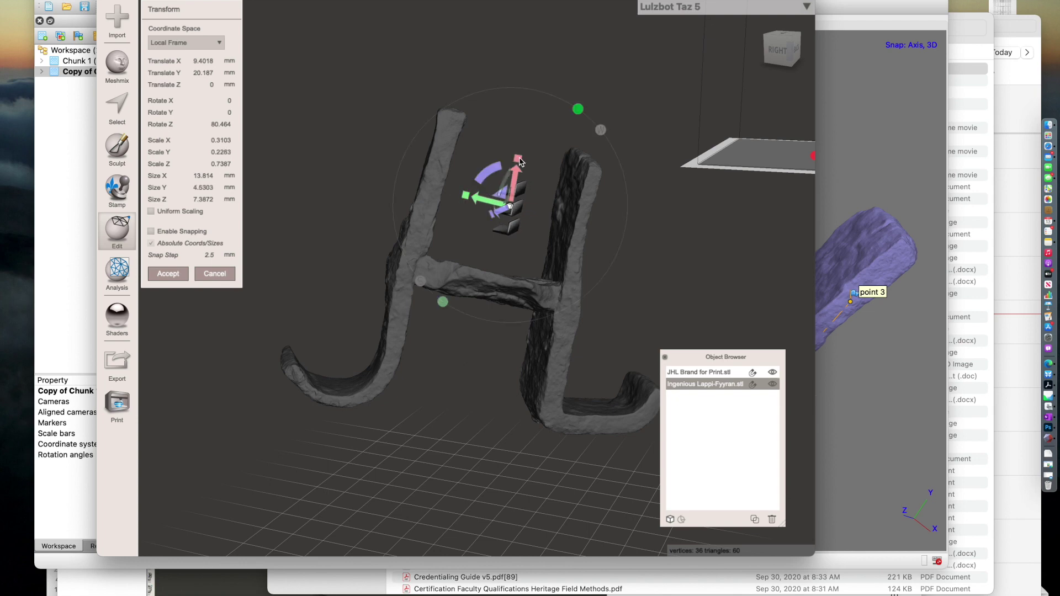
left_click_drag(519, 162, 421, 229)
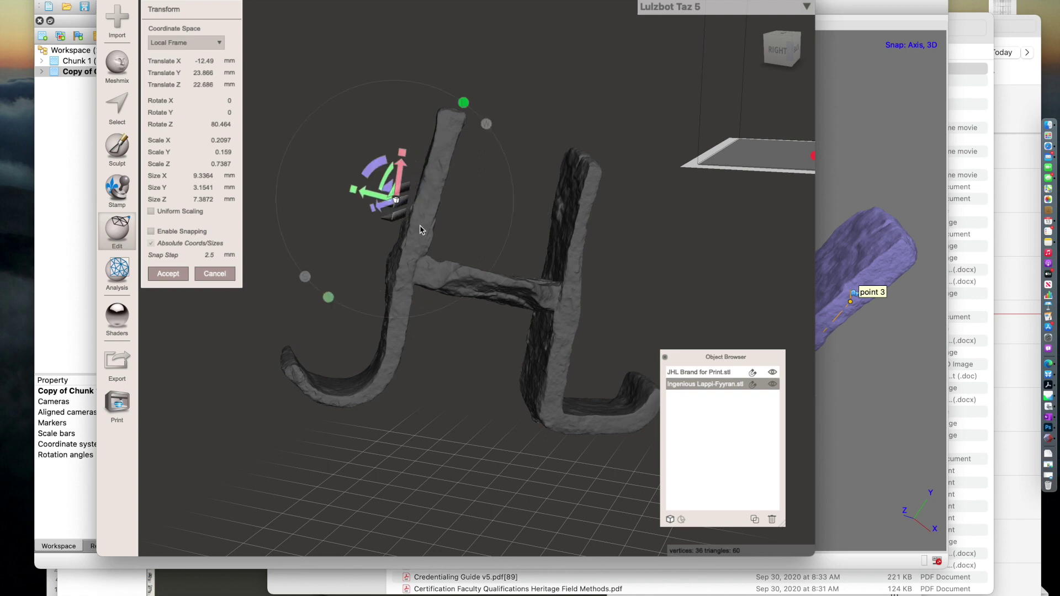
right_click_drag(470, 240, 584, 227)
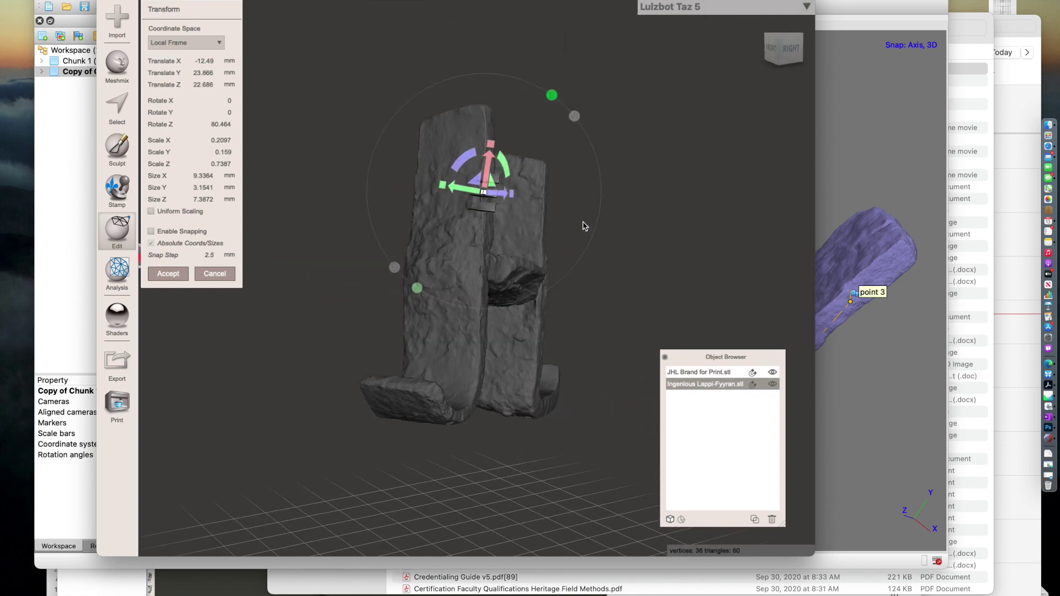
right_click_drag(410, 276, 470, 242)
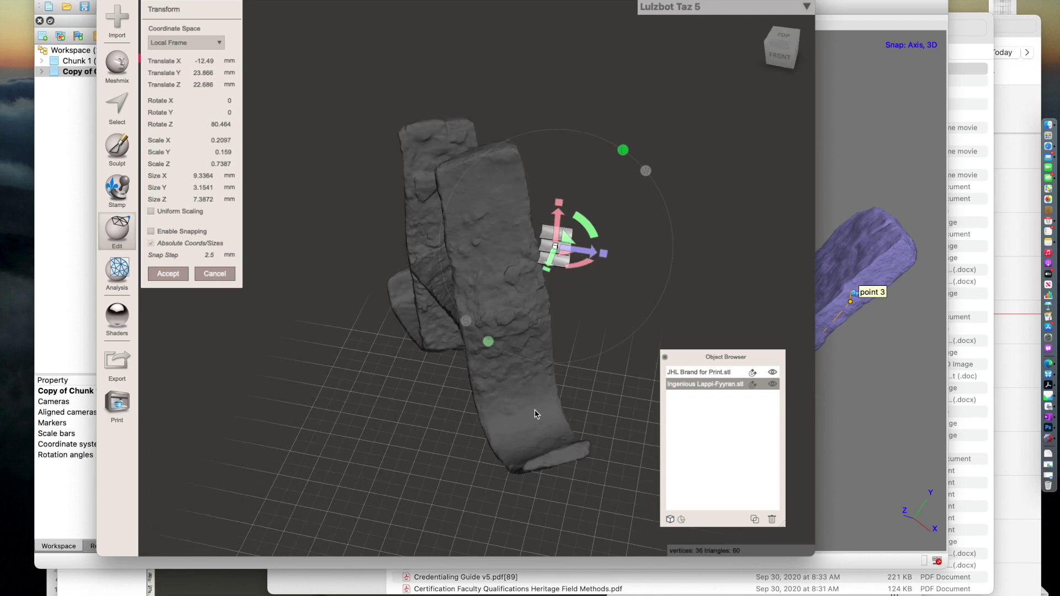
right_click_drag(534, 414, 409, 265)
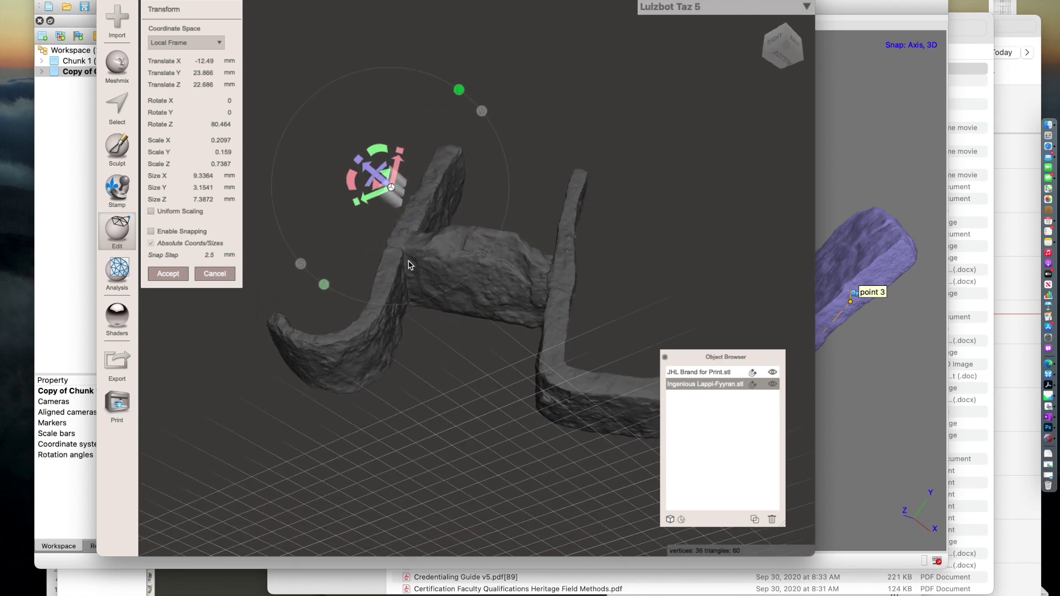
Move the text mesh onto the J's upper stroke and rotate it to match the stroke angle.
left_click_drag(369, 202, 404, 197)
left_click_drag(411, 142, 400, 174)
right_click_drag(469, 229, 537, 326)
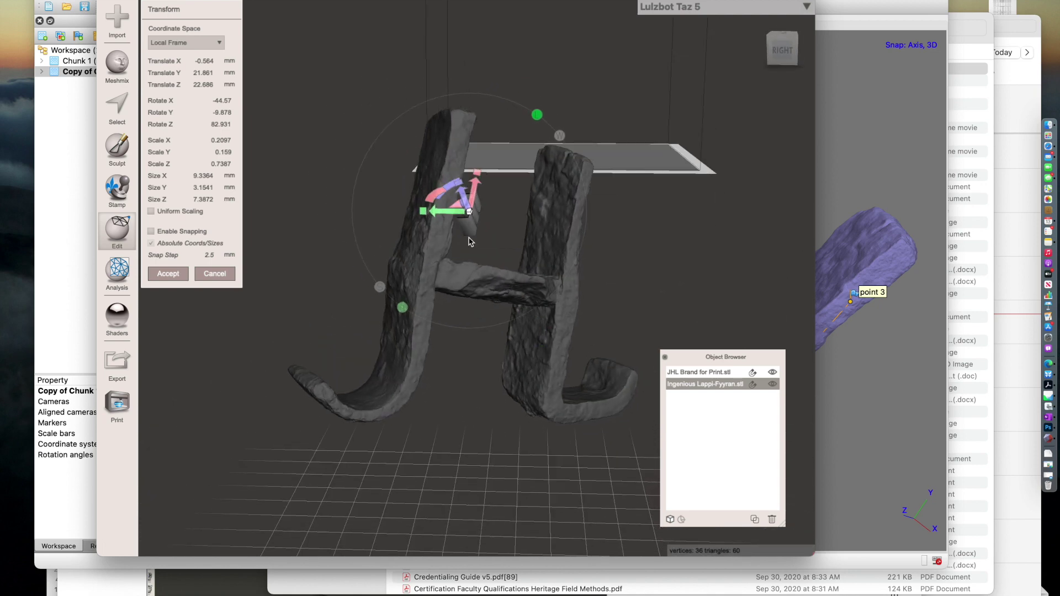
left_click_drag(432, 192, 479, 198)
right_click_drag(527, 247, 441, 199)
left_click_drag(408, 159, 387, 167)
right_click_drag(485, 239, 454, 205)
left_click_drag(410, 169, 407, 191)
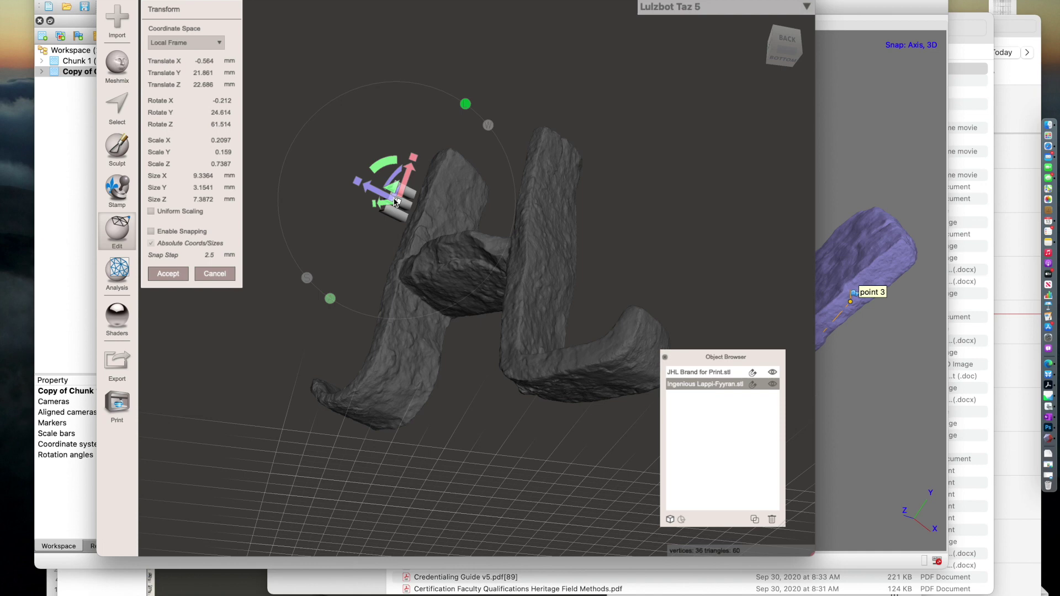
scroll(395, 202, "up", 5)
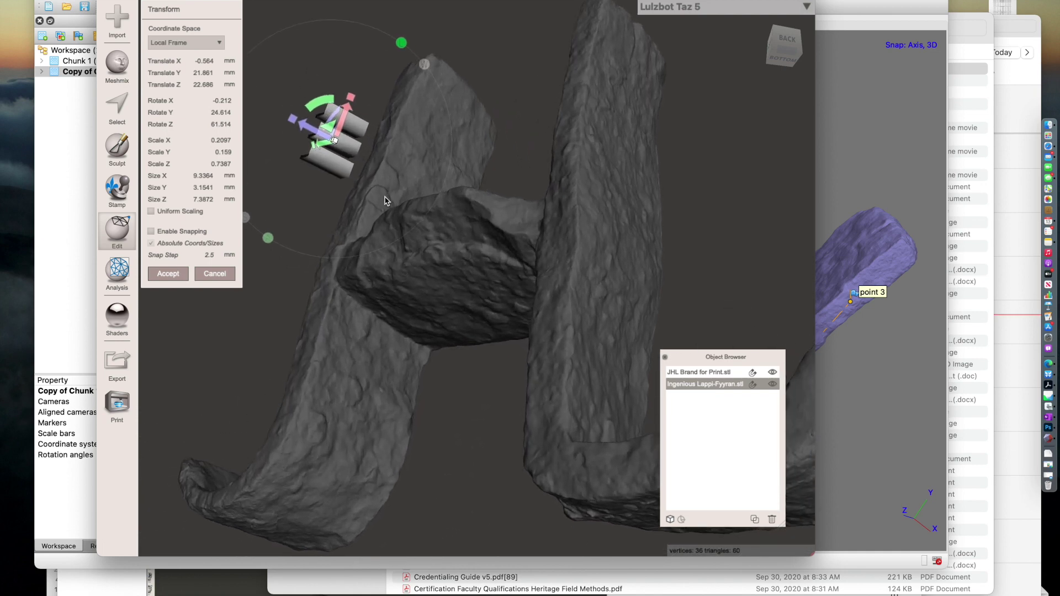
left_click(422, 203)
Narrow the text mesh to about 6.1 mm, giving 6.0883 × 2.0187 × 7.3872 mm.
right_click_drag(426, 203, 534, 264)
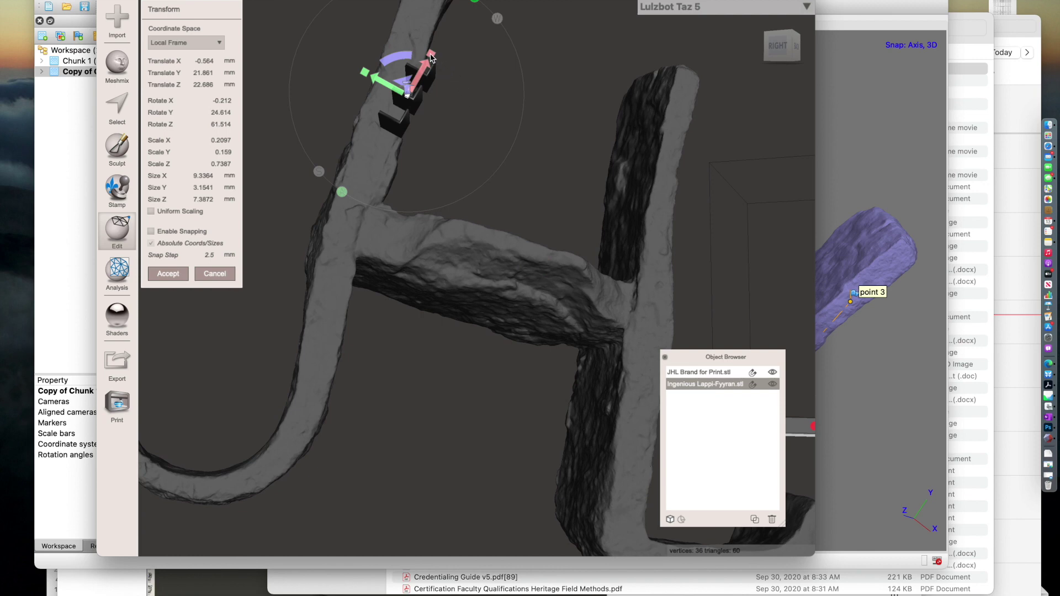
left_click_drag(431, 58, 359, 74)
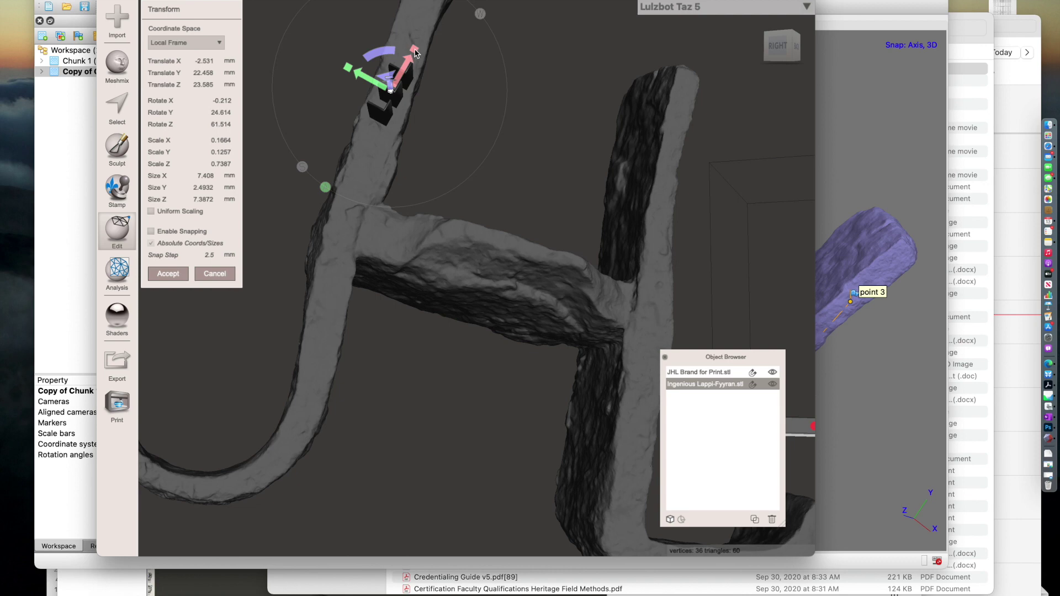
left_click_drag(415, 53, 356, 76)
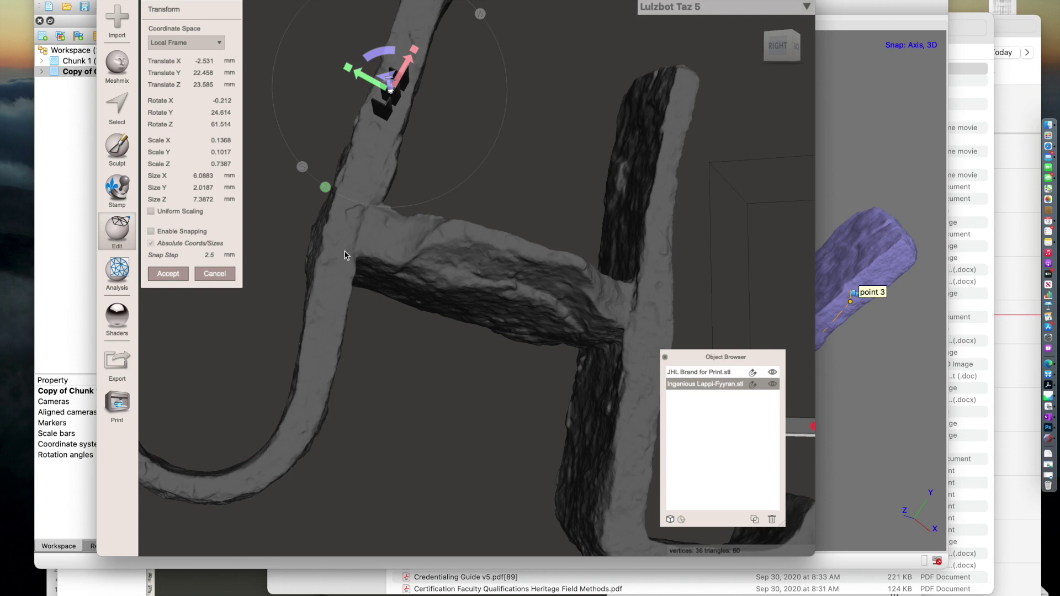
right_click_drag(345, 255, 510, 303)
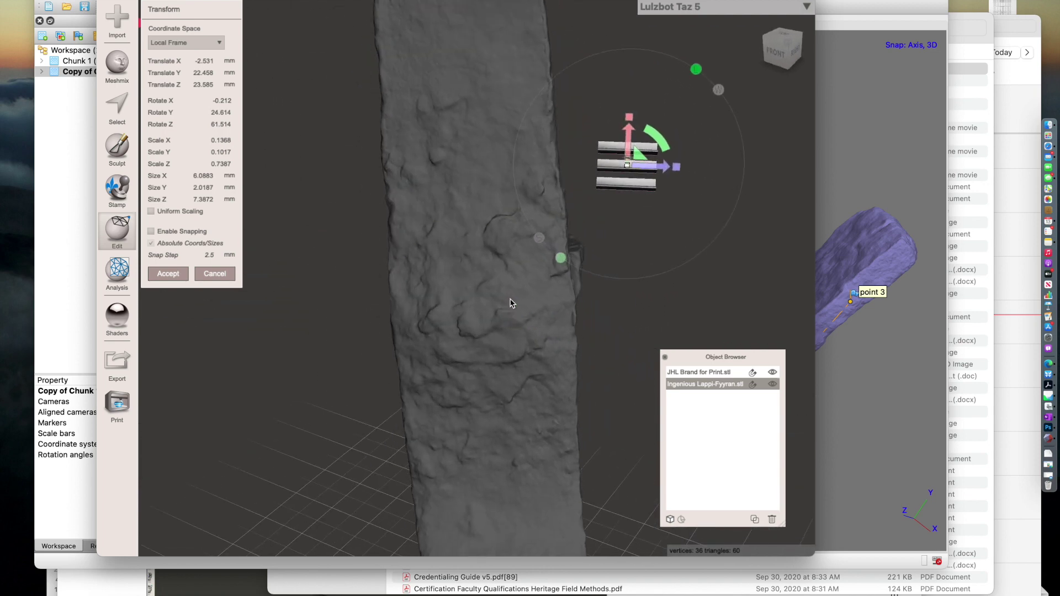
Tilt the text mesh about 7° and 11.5°, reaching 78.327° Z rotation along the J's stroke.
left_click_drag(658, 145, 619, 168)
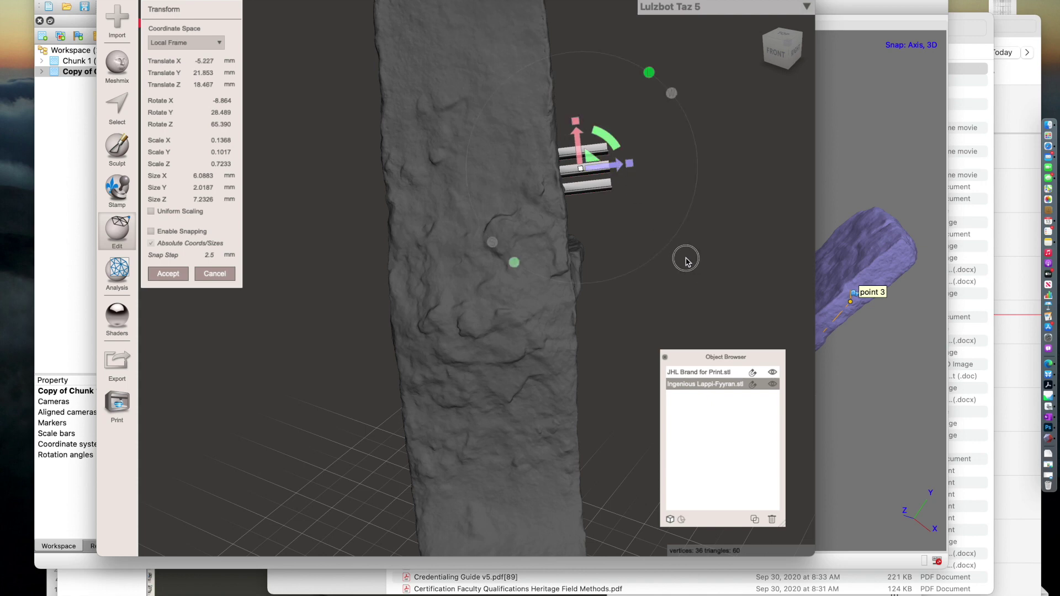
right_click_drag(676, 284, 507, 269)
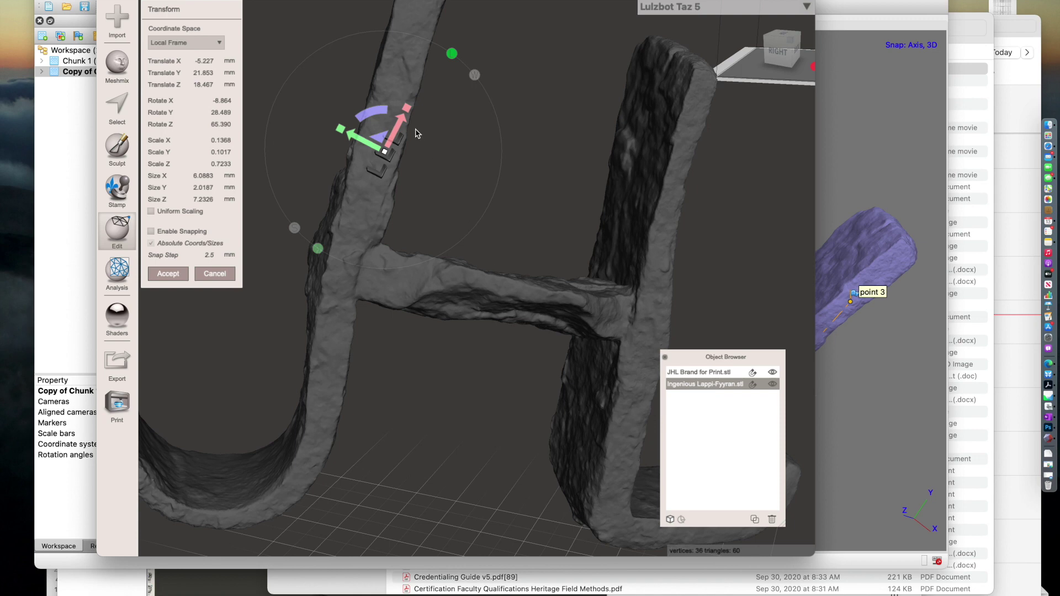
left_click_drag(384, 114, 344, 143)
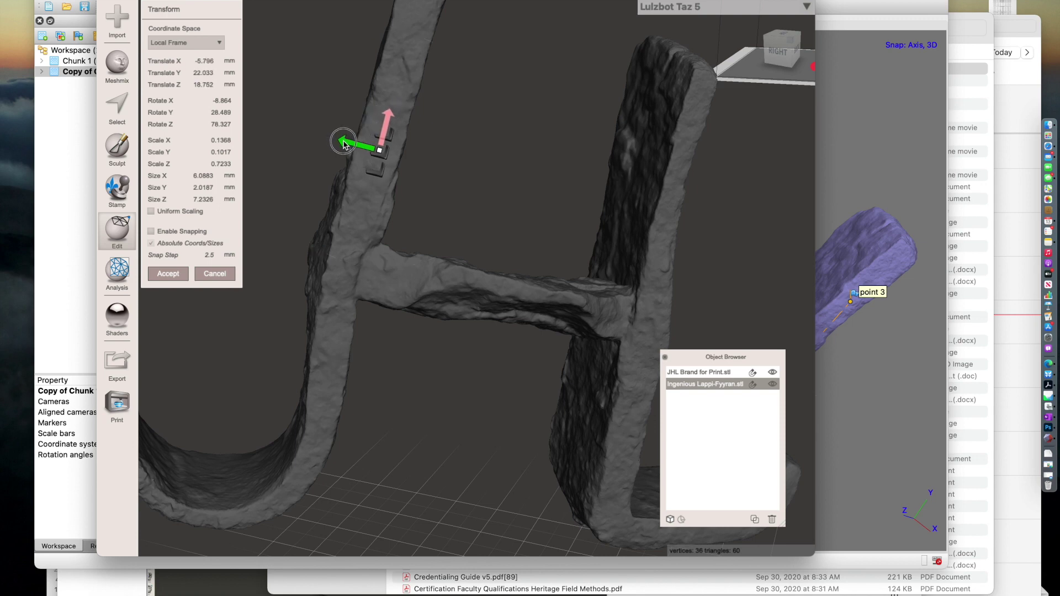
scroll(398, 174, "up", 5)
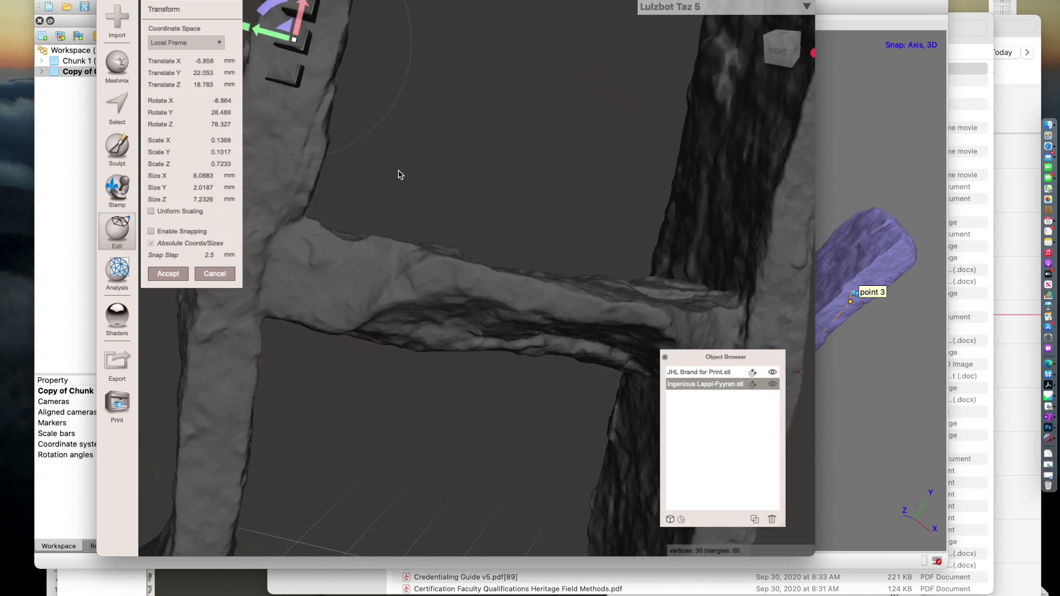
right_click_drag(400, 174, 533, 191)
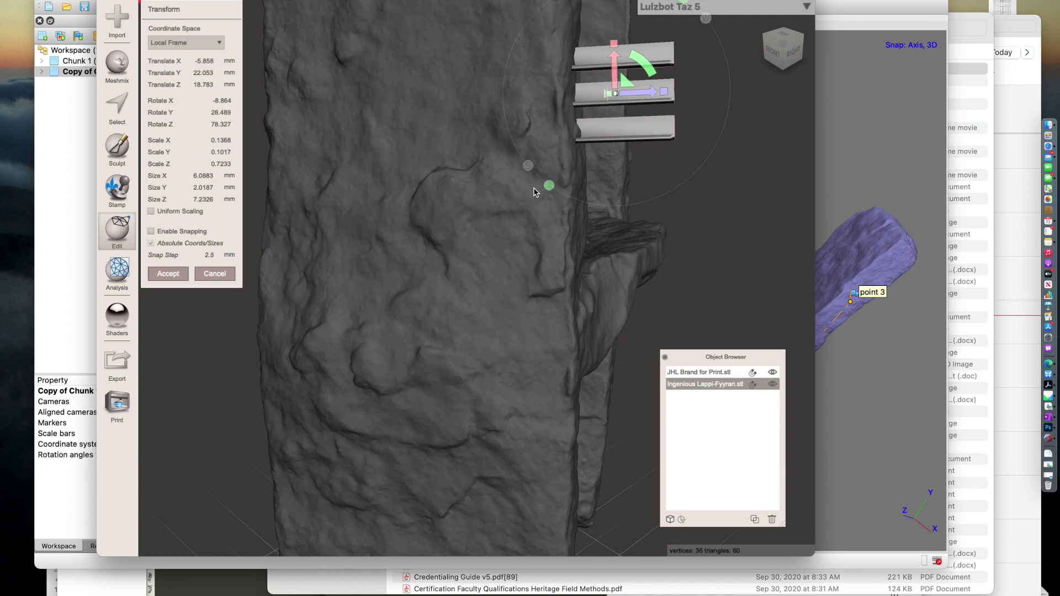
Flatten the LLL text to 1.9733 mm depth and move it to −7.297, 21.644, 16.183 mm.
left_click(664, 95)
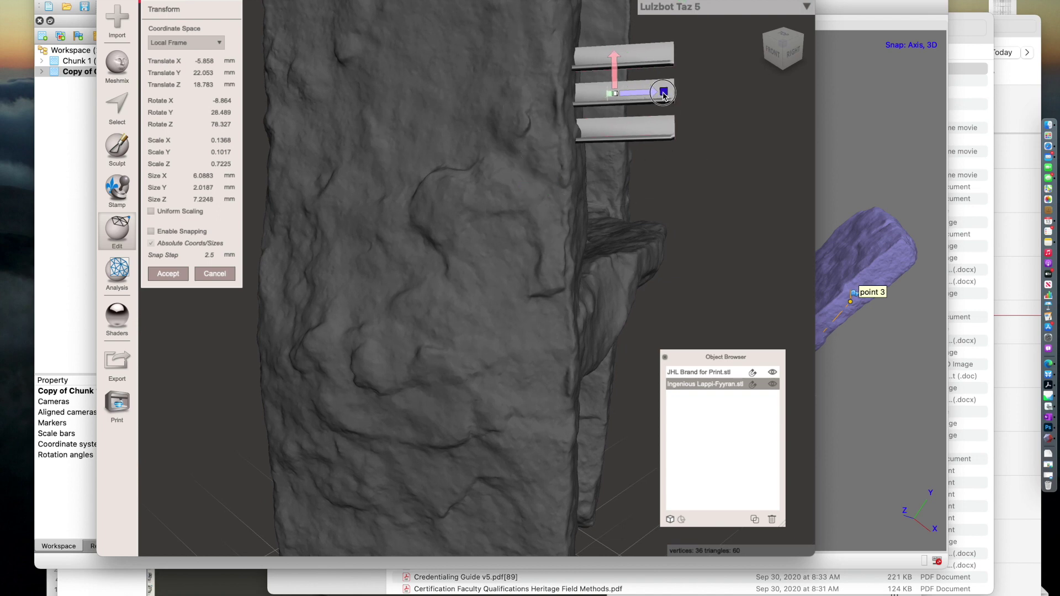
left_click_drag(664, 95, 381, 79)
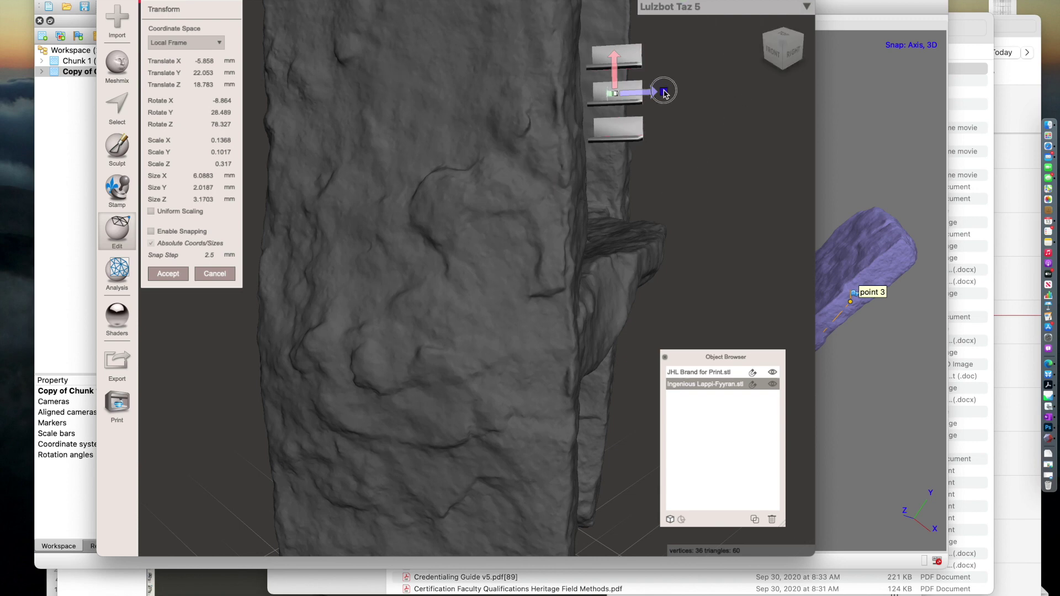
left_click_drag(665, 91, 577, 106)
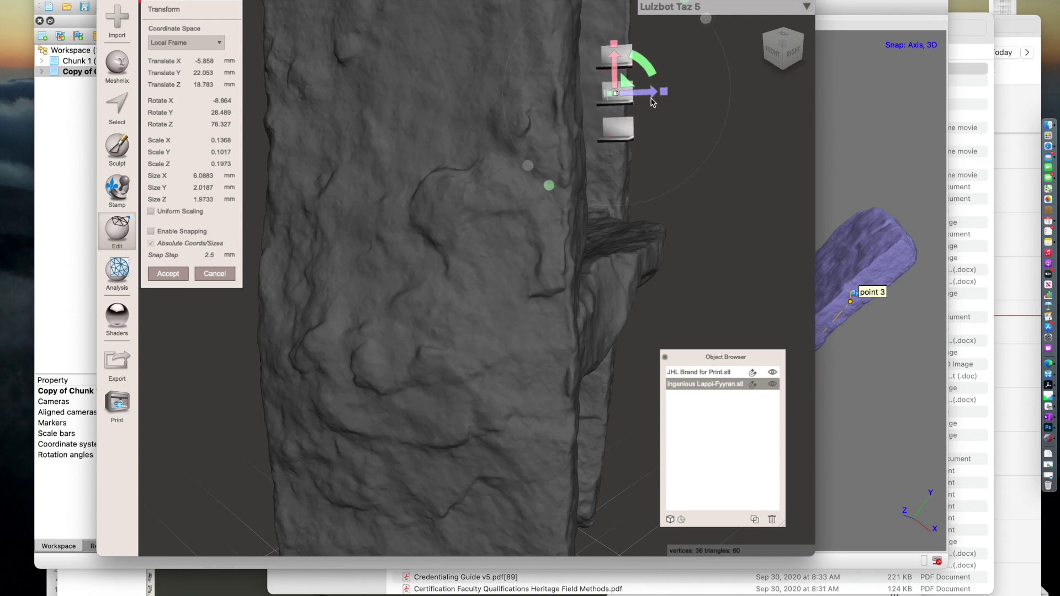
left_click_drag(652, 95, 606, 95)
mouse_move(641, 218)
right_mouse_down()
mouse_move(558, 224)
mouse_move(539, 256)
mouse_move(511, 218)
mouse_move(522, 206)
mouse_move(605, 226)
mouse_move(654, 217)
right_mouse_up()
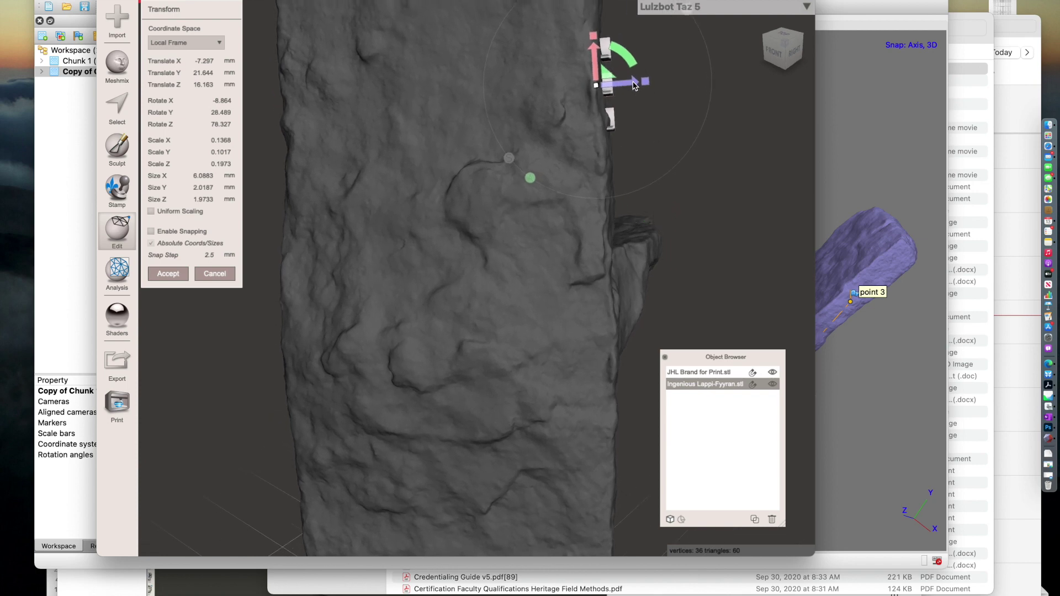
Move the LLL text to −8.415, 15.449, 17.841 mm and tilt it to −6.884°, 28.074°, 77.294°.
mouse_move(634, 86)
left_mouse_down()
mouse_move(613, 83)
mouse_move(673, 83)
mouse_move(642, 84)
left_mouse_up()
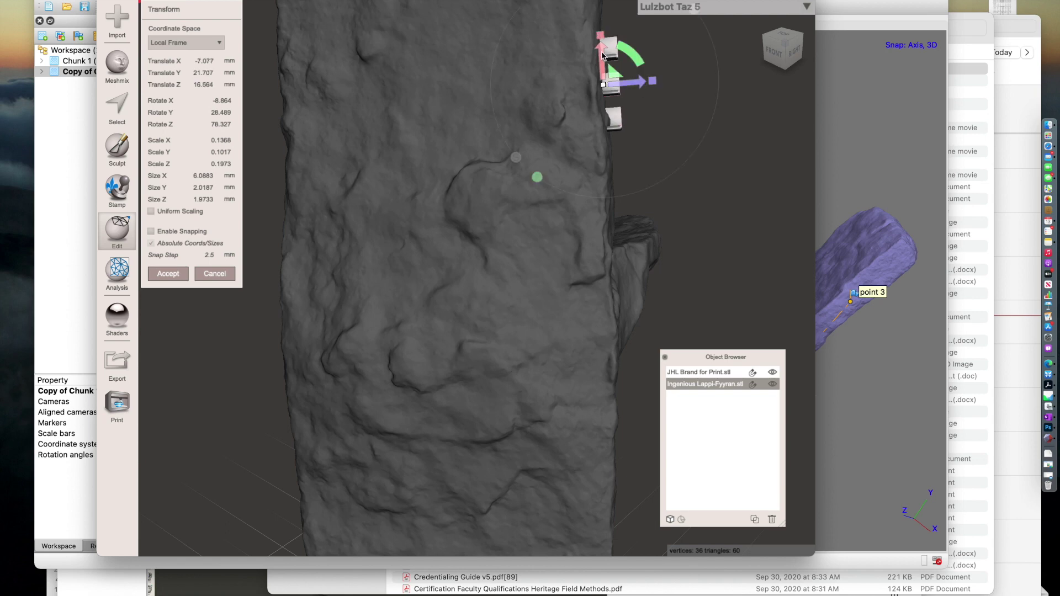
left_click_drag(603, 54, 599, 61)
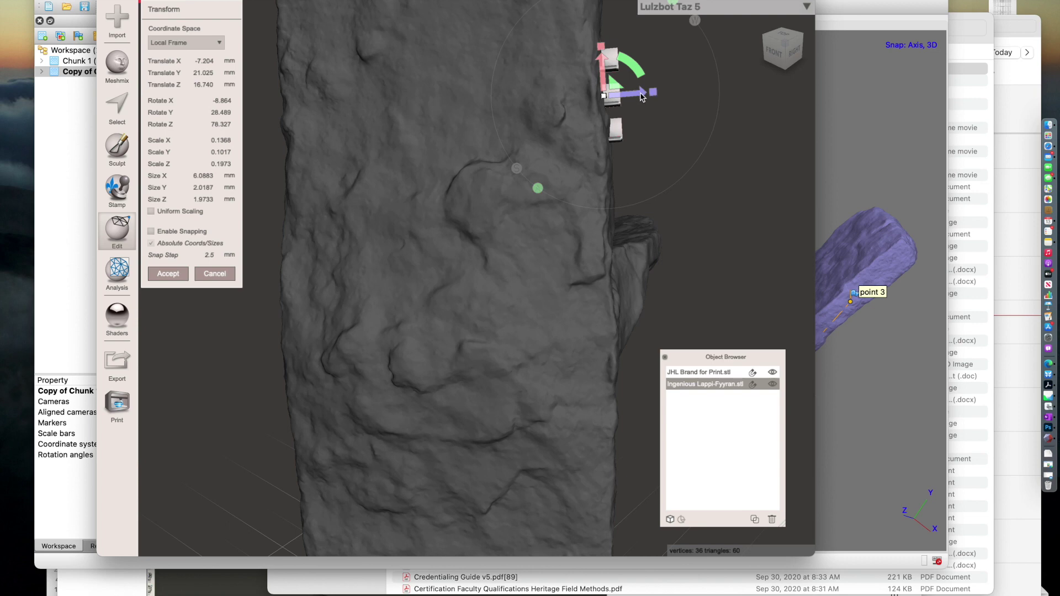
left_click_drag(642, 97, 633, 95)
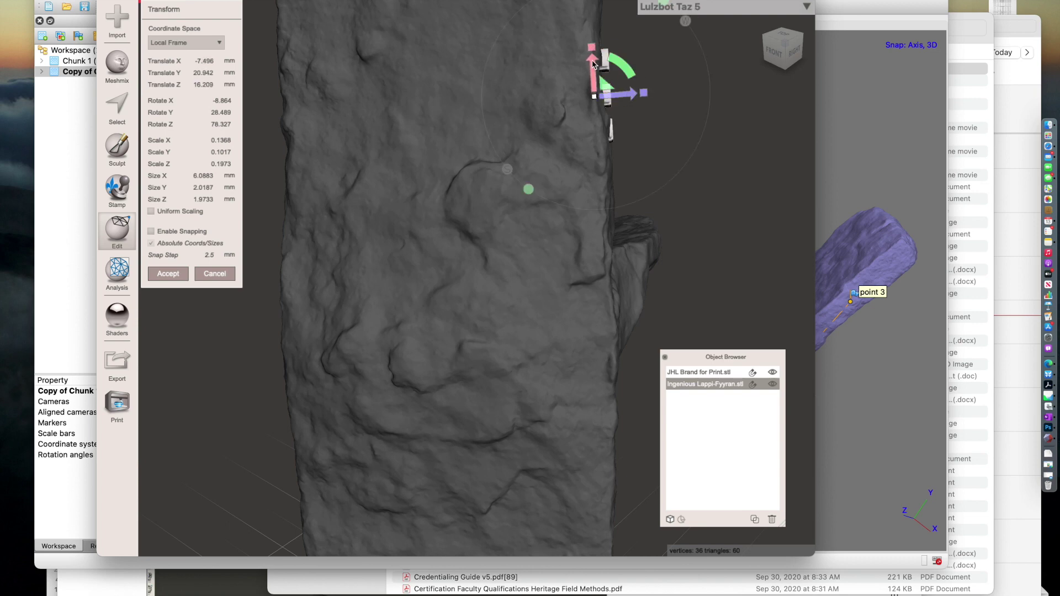
left_click_drag(592, 64, 588, 153)
mouse_move(738, 228)
right_mouse_down()
mouse_move(613, 205)
mouse_move(683, 201)
mouse_move(725, 218)
right_mouse_up()
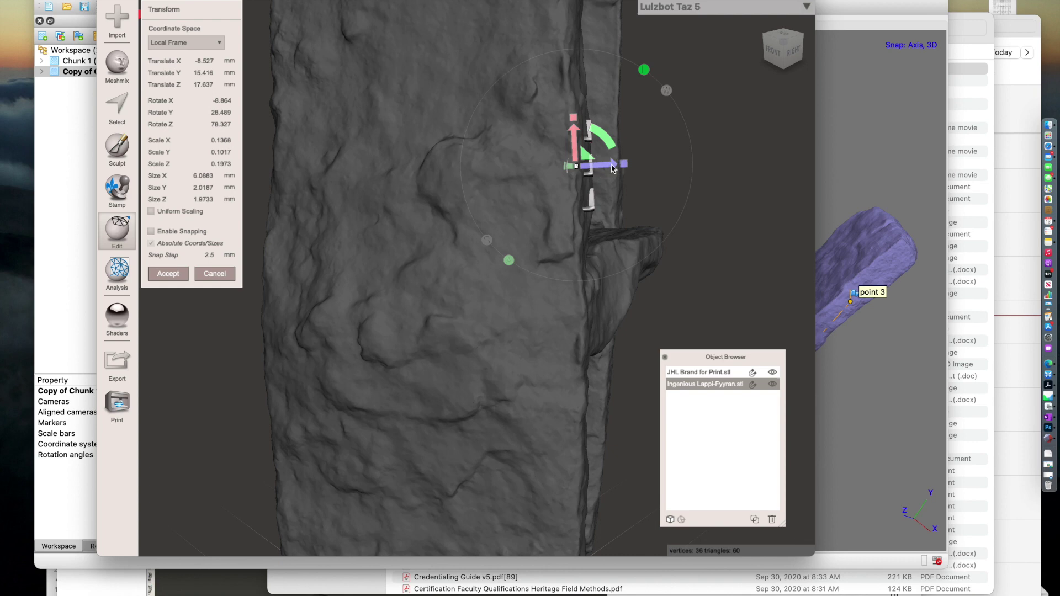
left_click_drag(612, 169, 611, 147)
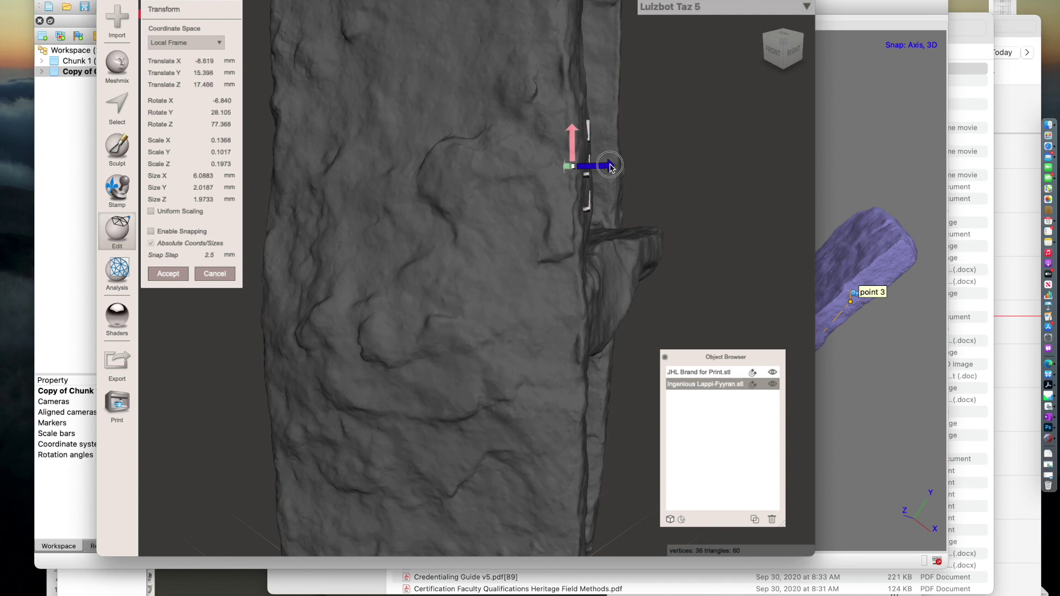
left_click_drag(607, 146, 608, 146)
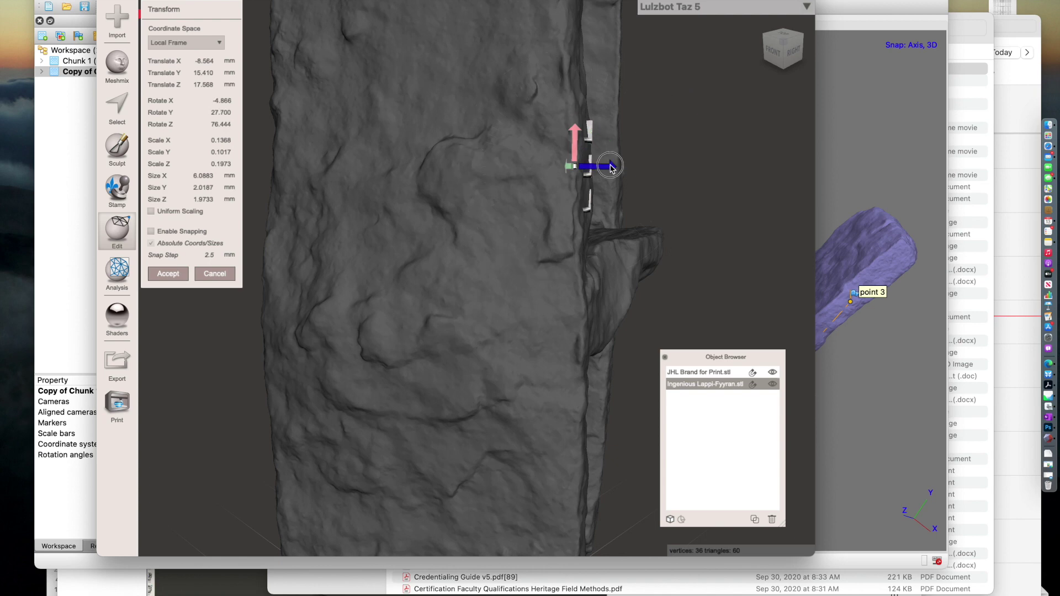
mouse_move(609, 166)
left_mouse_down()
mouse_move(603, 145)
mouse_move(608, 166)
mouse_move(635, 171)
mouse_move(617, 170)
left_mouse_up()
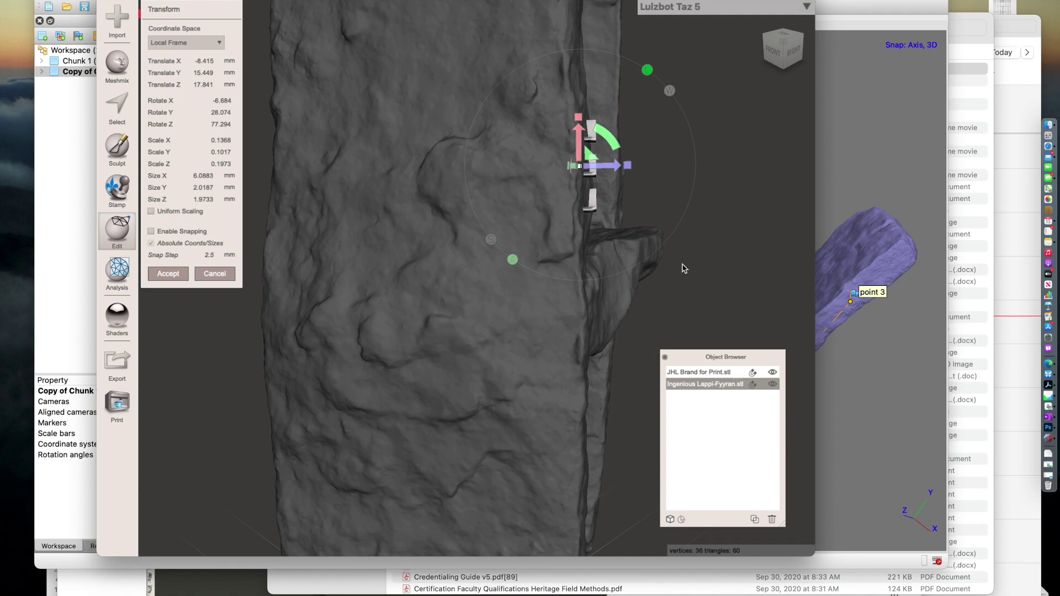
mouse_move(684, 268)
right_mouse_down()
mouse_move(558, 256)
mouse_move(579, 281)
mouse_move(568, 260)
mouse_move(585, 260)
mouse_move(558, 260)
mouse_move(585, 240)
mouse_move(574, 234)
mouse_move(571, 251)
mouse_move(693, 271)
right_mouse_up()
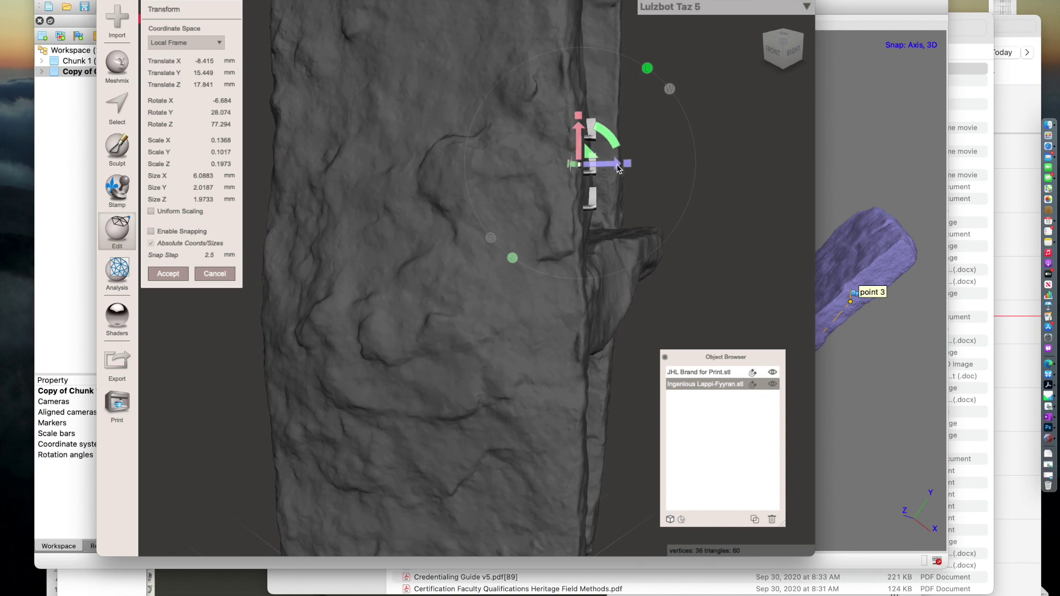
Nudge the LLL text to −8.524, 15.425, 17.638 mm, pressing it into the letter.
mouse_move(618, 168)
left_mouse_down()
mouse_move(672, 165)
mouse_move(615, 162)
left_mouse_up()
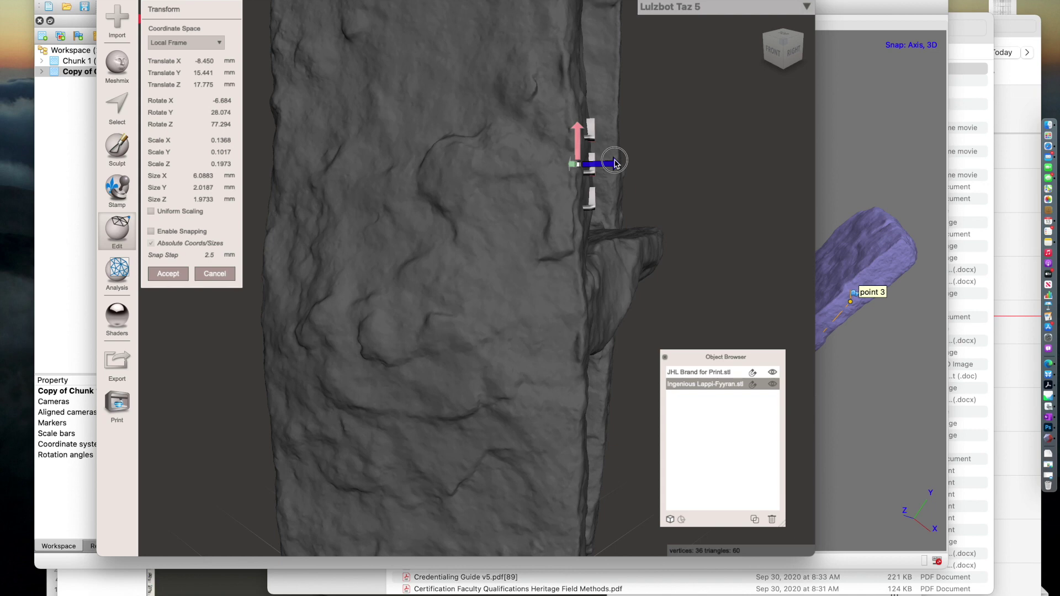
left_click_drag(615, 162, 612, 161)
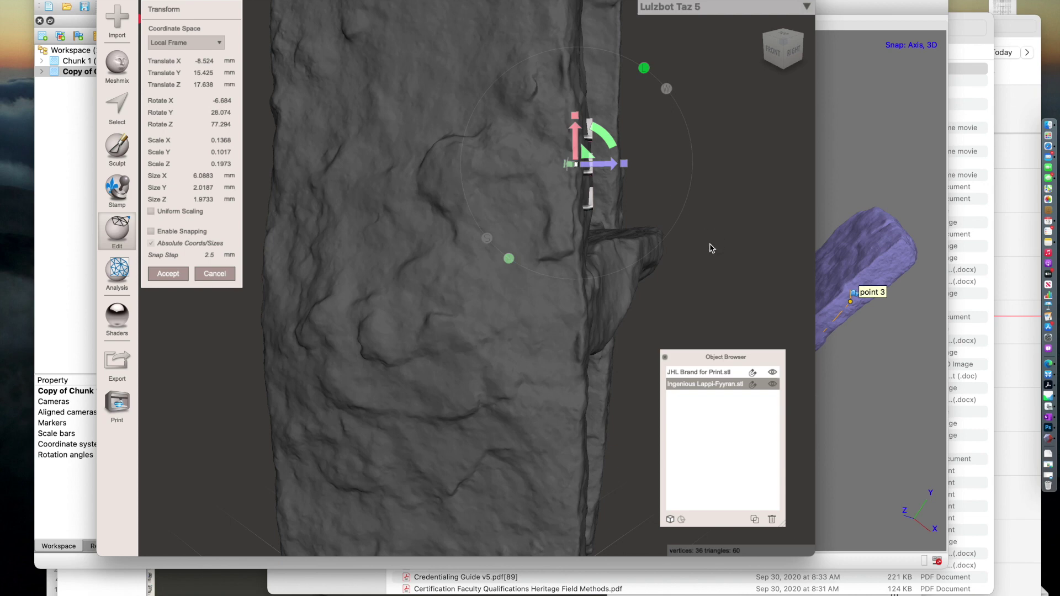
right_click_drag(607, 314, 550, 322)
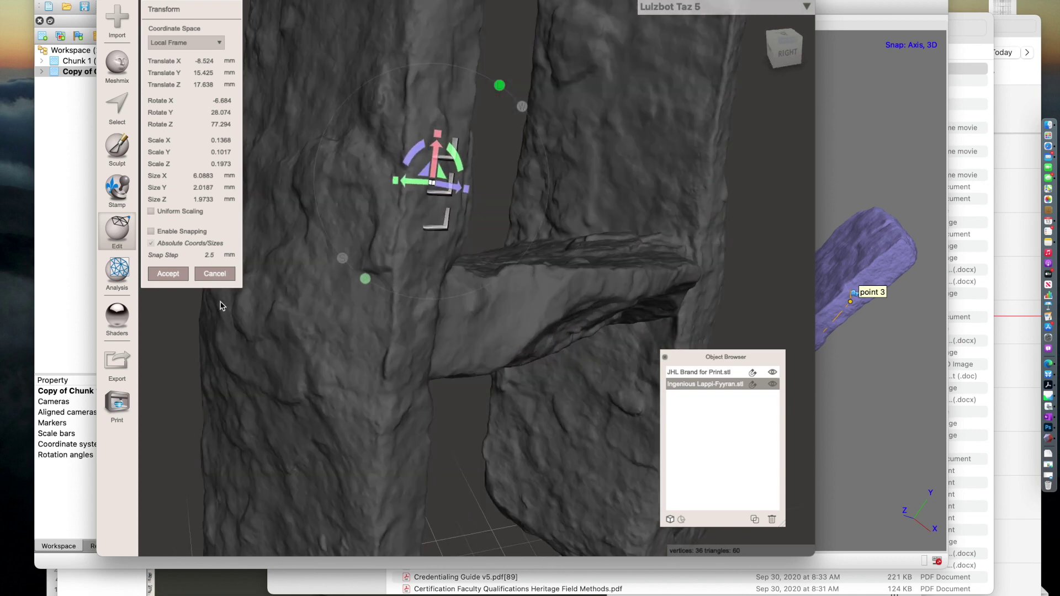
Apply the LLL text's transform, then select both the JHL Brand model and the LLL text mesh.
left_click(165, 274)
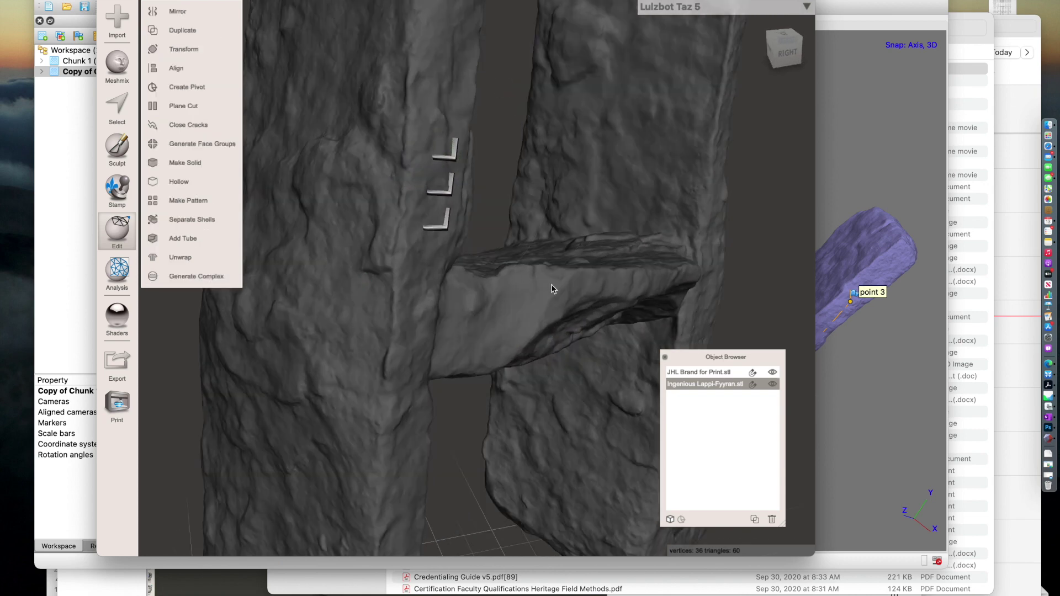
mouse_move(551, 288)
right_mouse_down()
mouse_move(488, 273)
mouse_move(471, 307)
mouse_move(481, 340)
mouse_move(546, 331)
mouse_move(534, 292)
right_mouse_up()
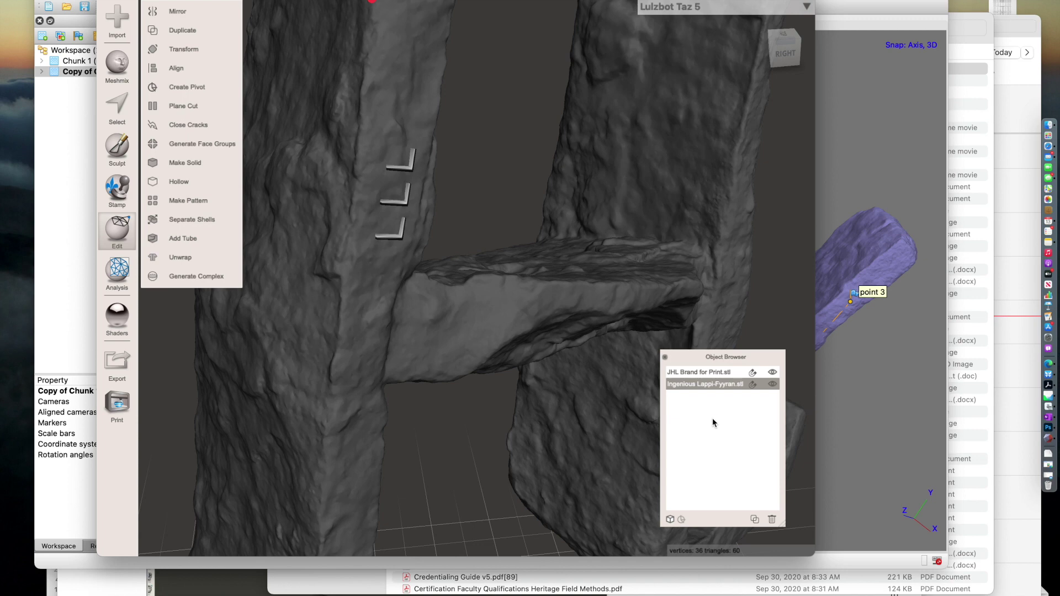
left_click(702, 376, "shift")
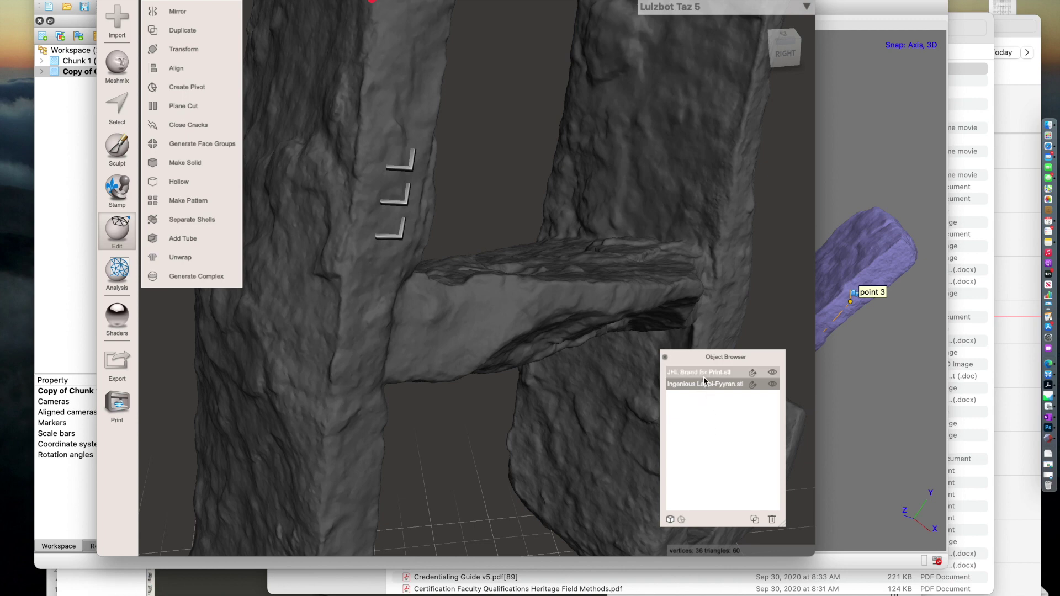
left_click(696, 372)
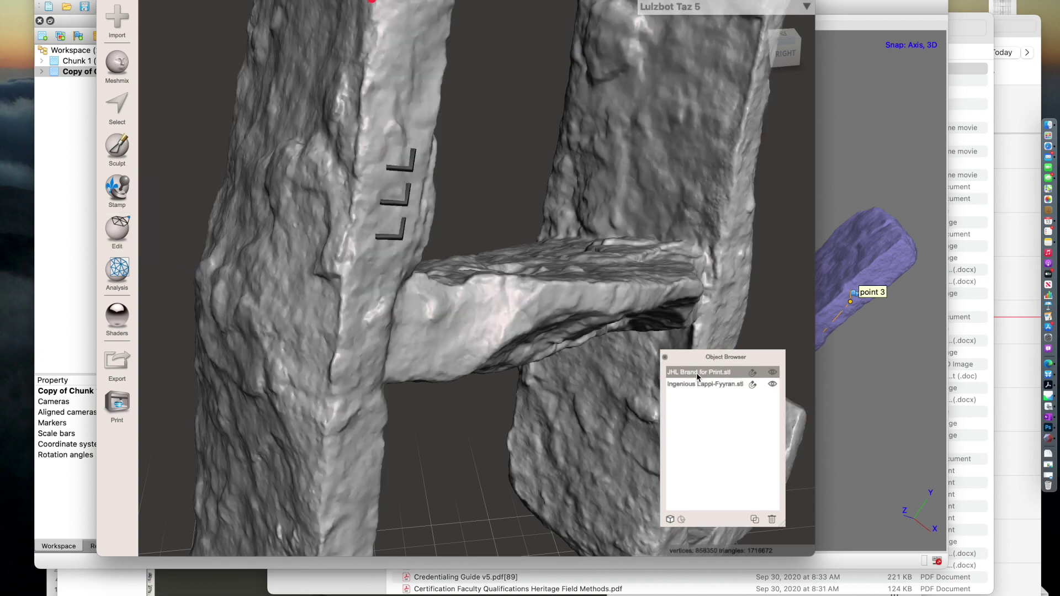
left_click(704, 383, "shift")
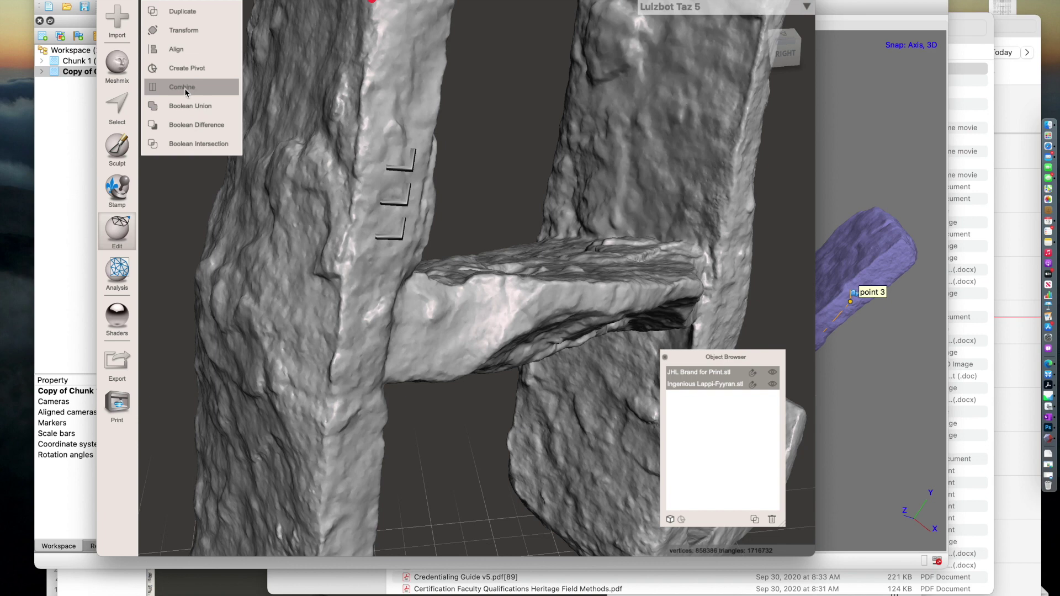
Start a Boolean Difference to carve the LLL text out of the JHL Brand model.
left_click(184, 132)
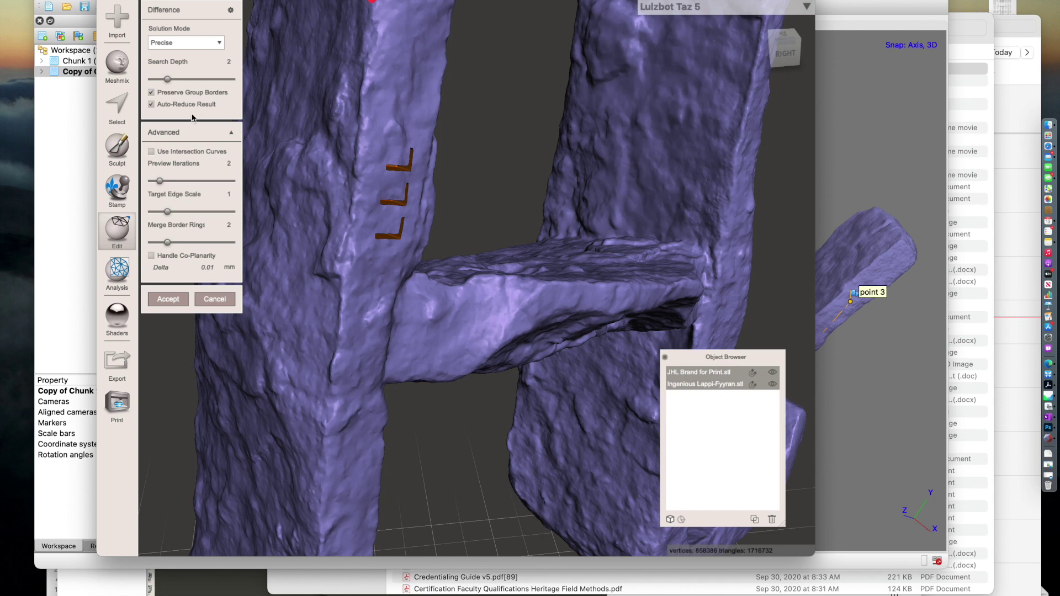
Uncheck Auto-Reduce Result and accept the Boolean Difference.
left_click(151, 105)
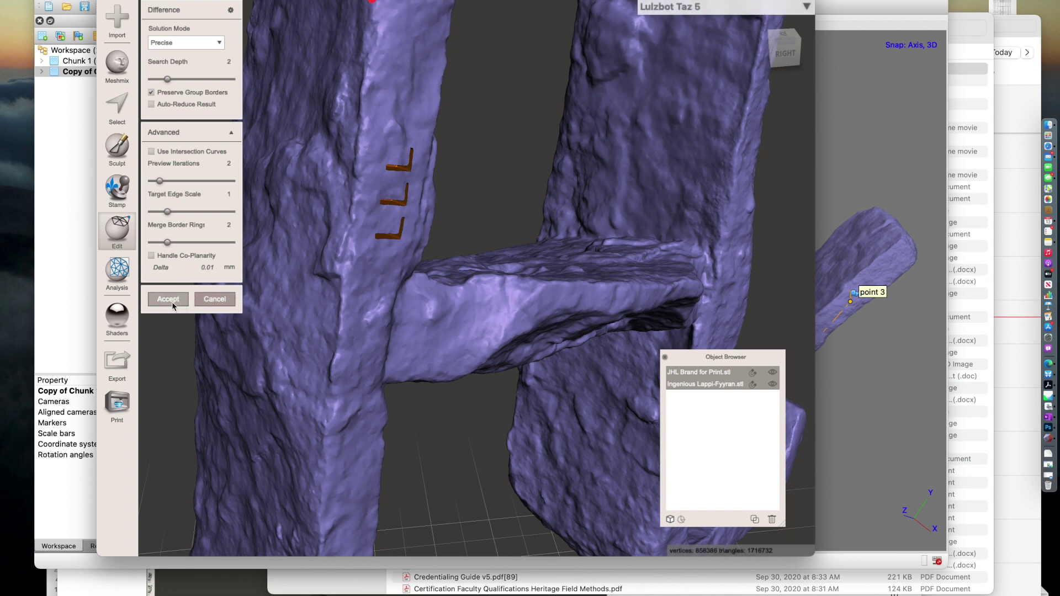
left_click(171, 301)
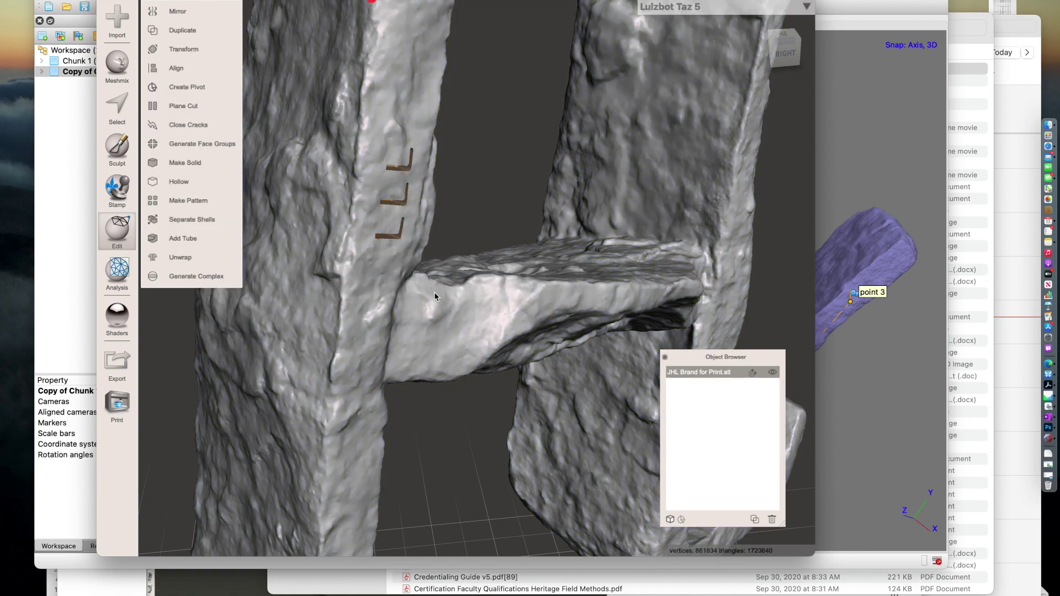
Zoom in on the three LLL strokes recessed into the JHL Brand upright.
scroll(425, 284, "up", 10)
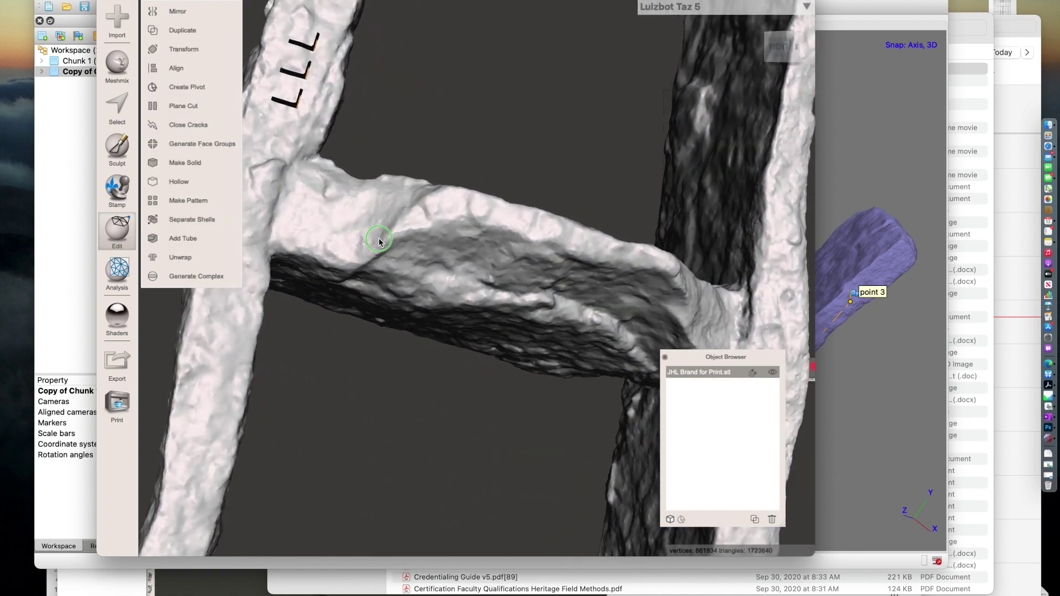